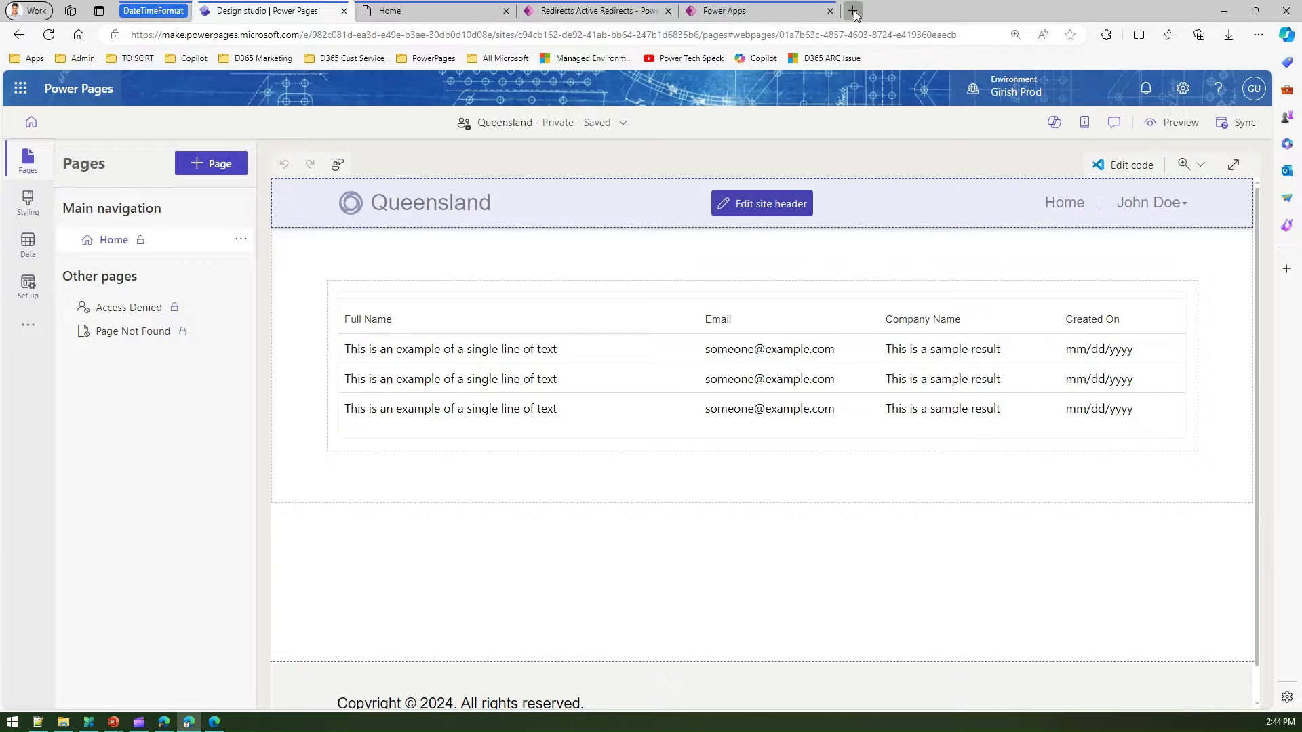
Open the Power Platform admin center's Environments list in a new tab, then return to the design studio
{"action": "left_click", "coordinate": [853, 11]}
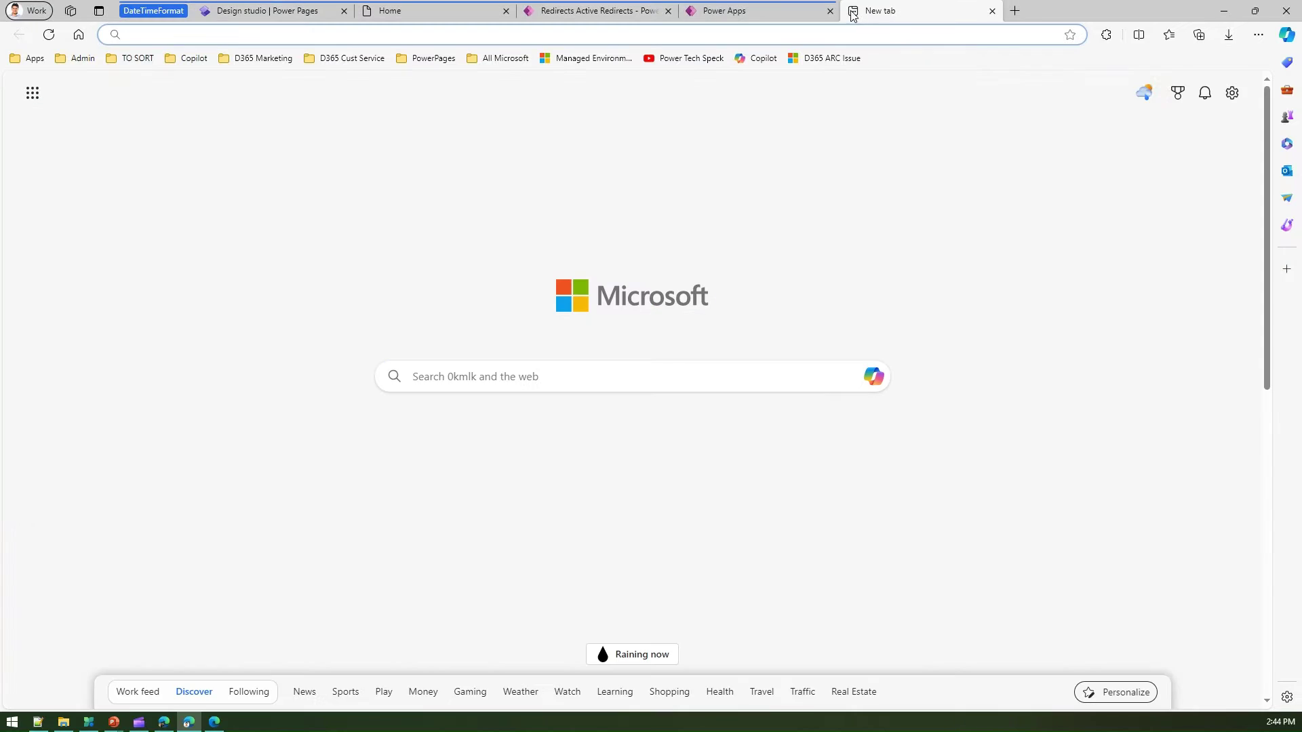
{"action": "left_click", "coordinate": [76, 63]}
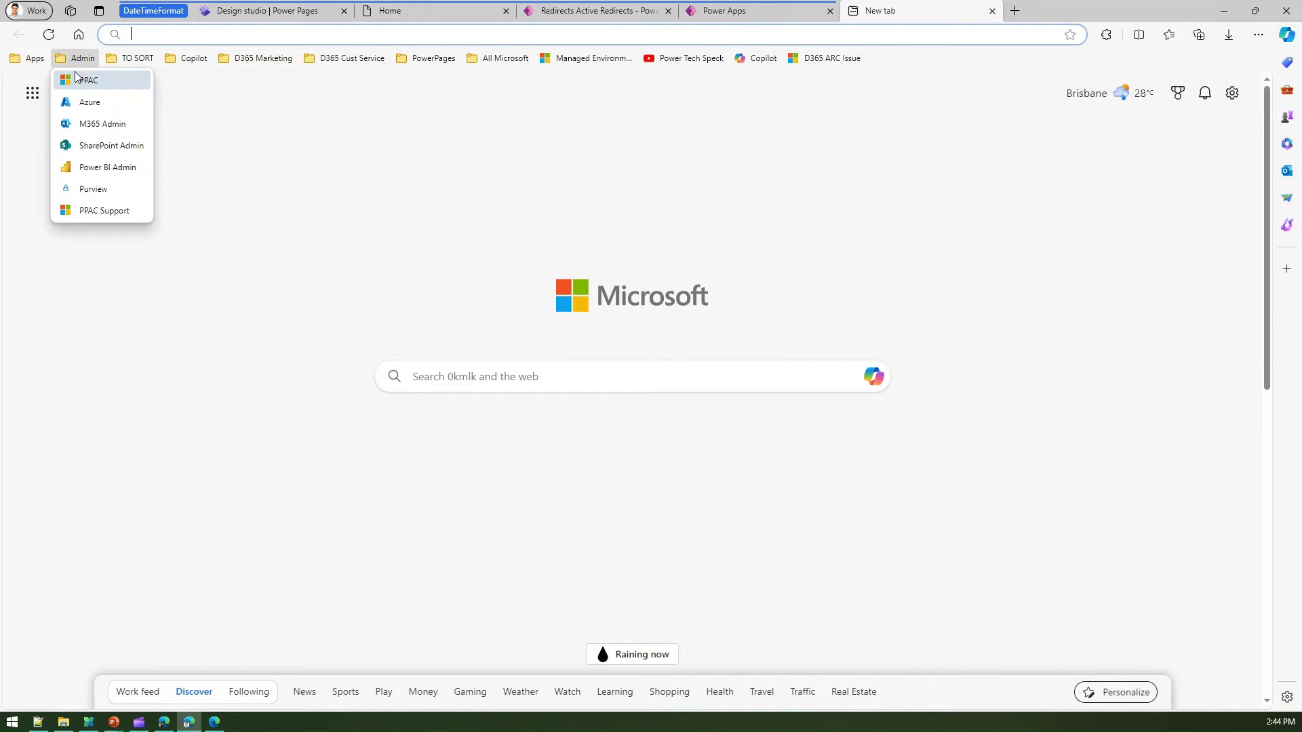
{"action": "left_click", "coordinate": [90, 82]}
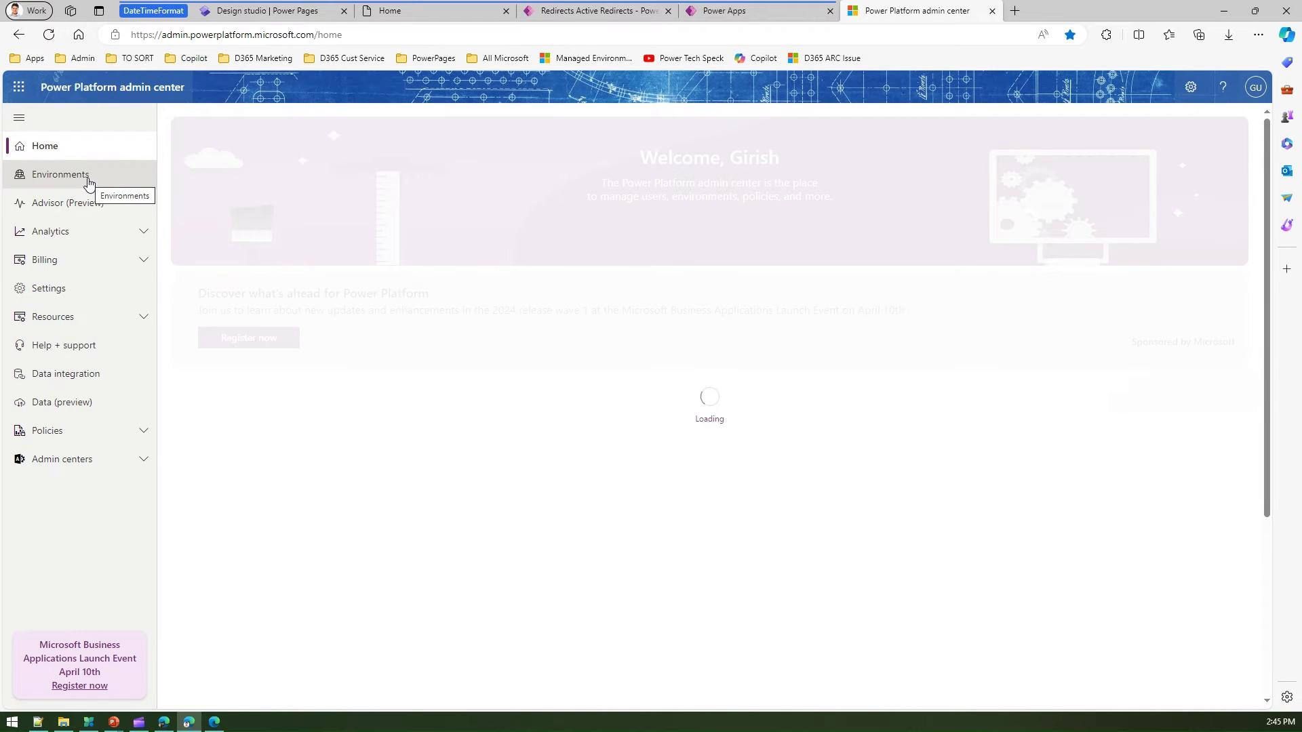
{"action": "left_click", "coordinate": [89, 181]}
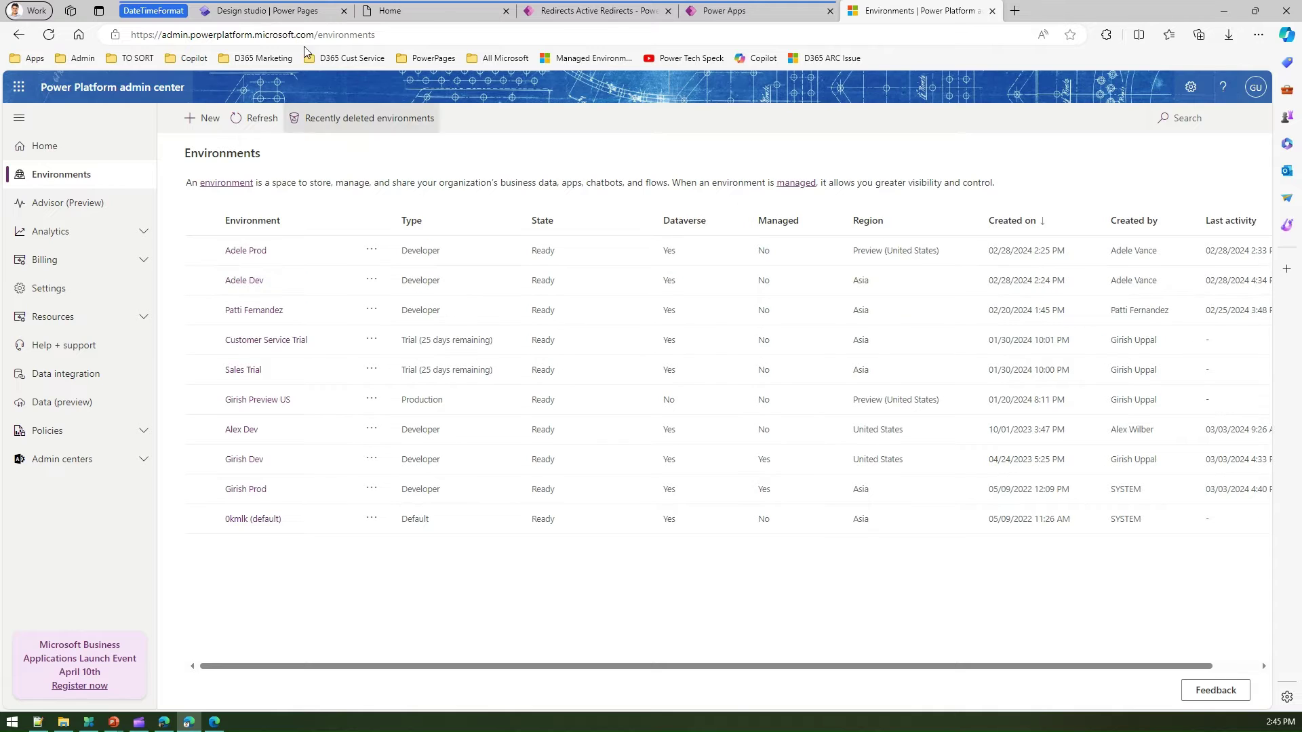
{"action": "left_click", "coordinate": [270, 12]}
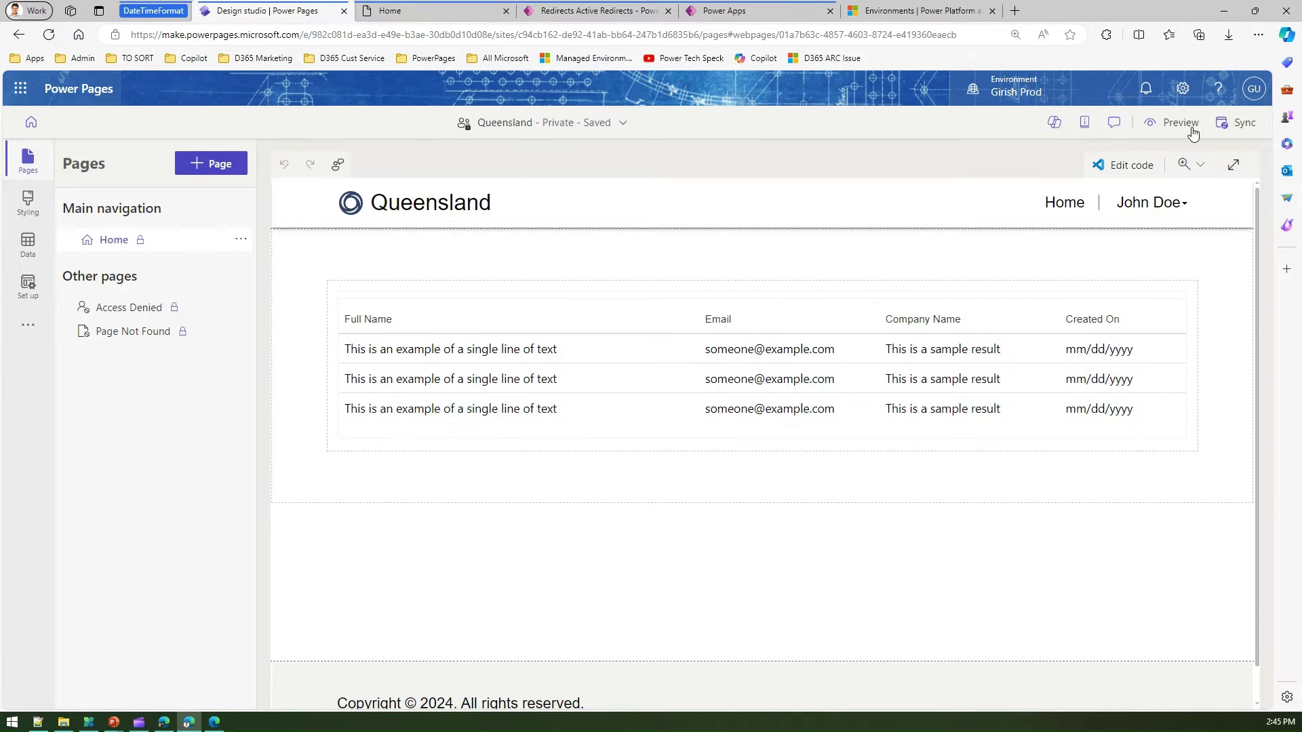
Preview the live site at desktop size, noting Created On dates like 5/31/2023 10:29 AM
{"action": "left_click", "coordinate": [1184, 124]}
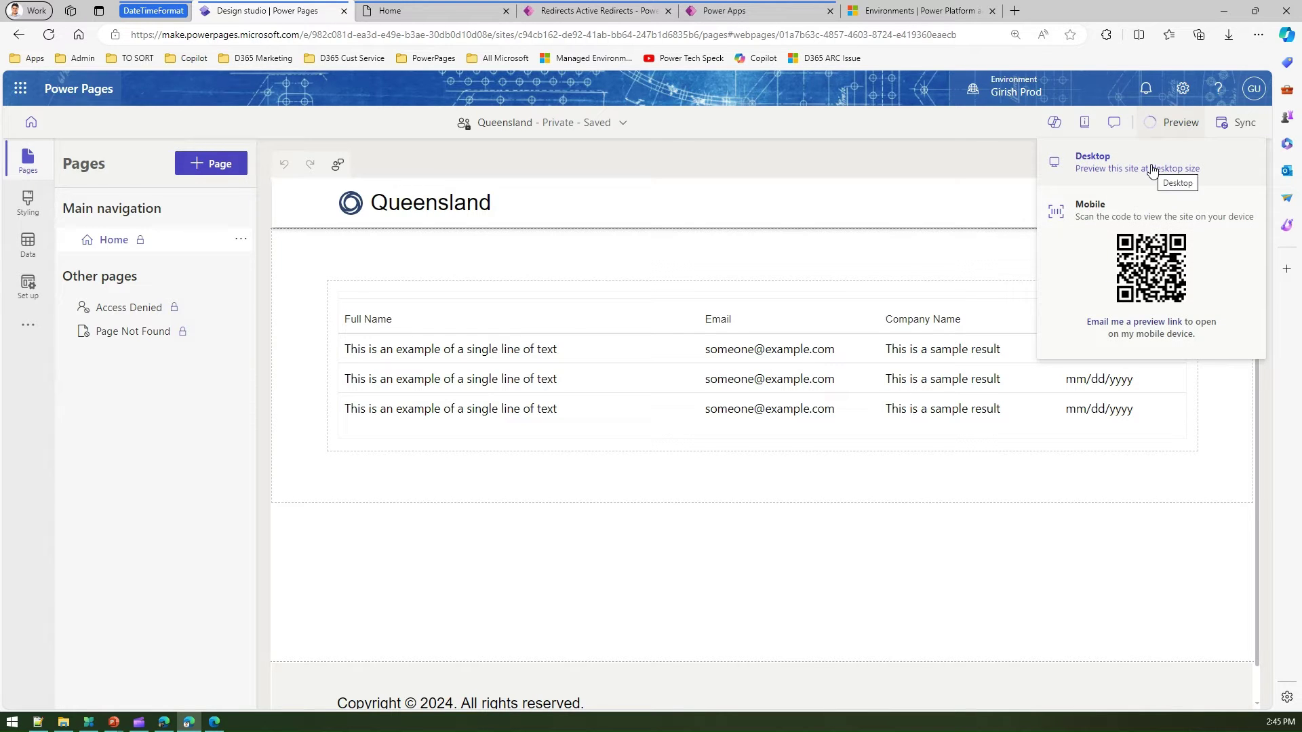
{"action": "left_click", "coordinate": [1151, 170]}
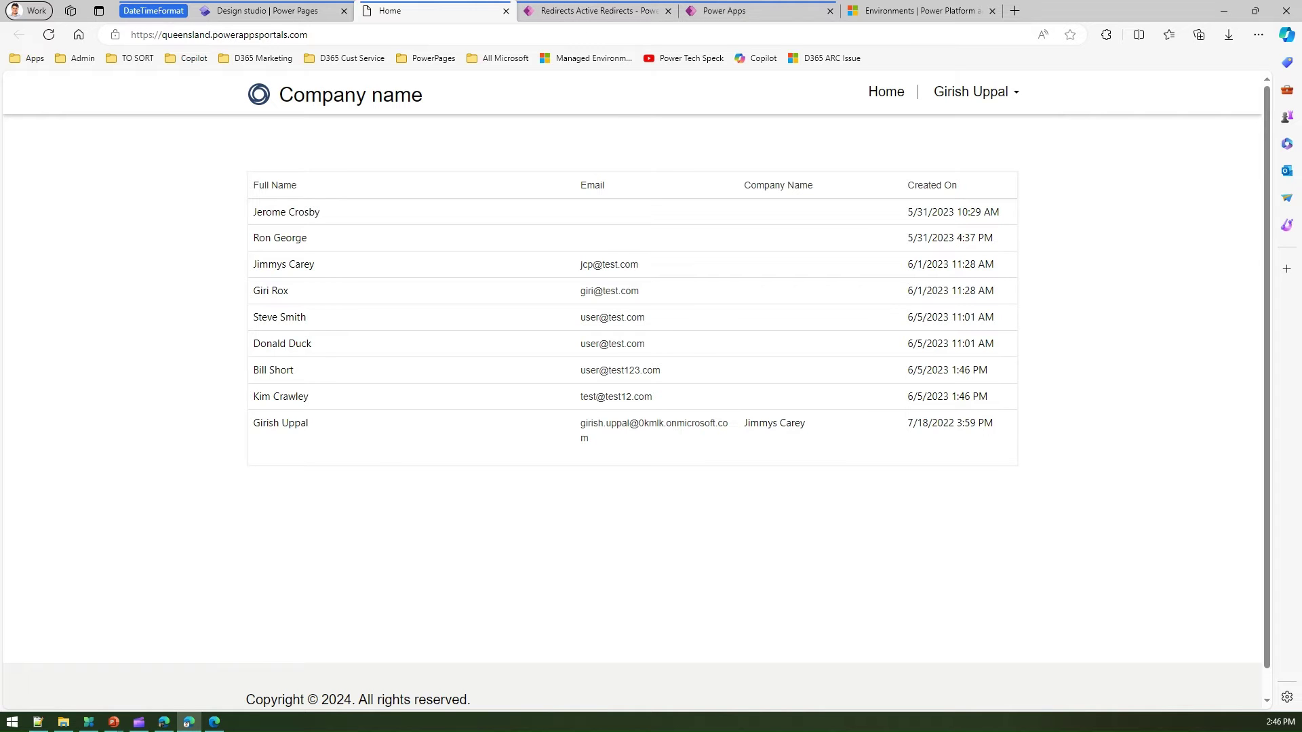
{"action": "key", "text": "alt+Tab"}
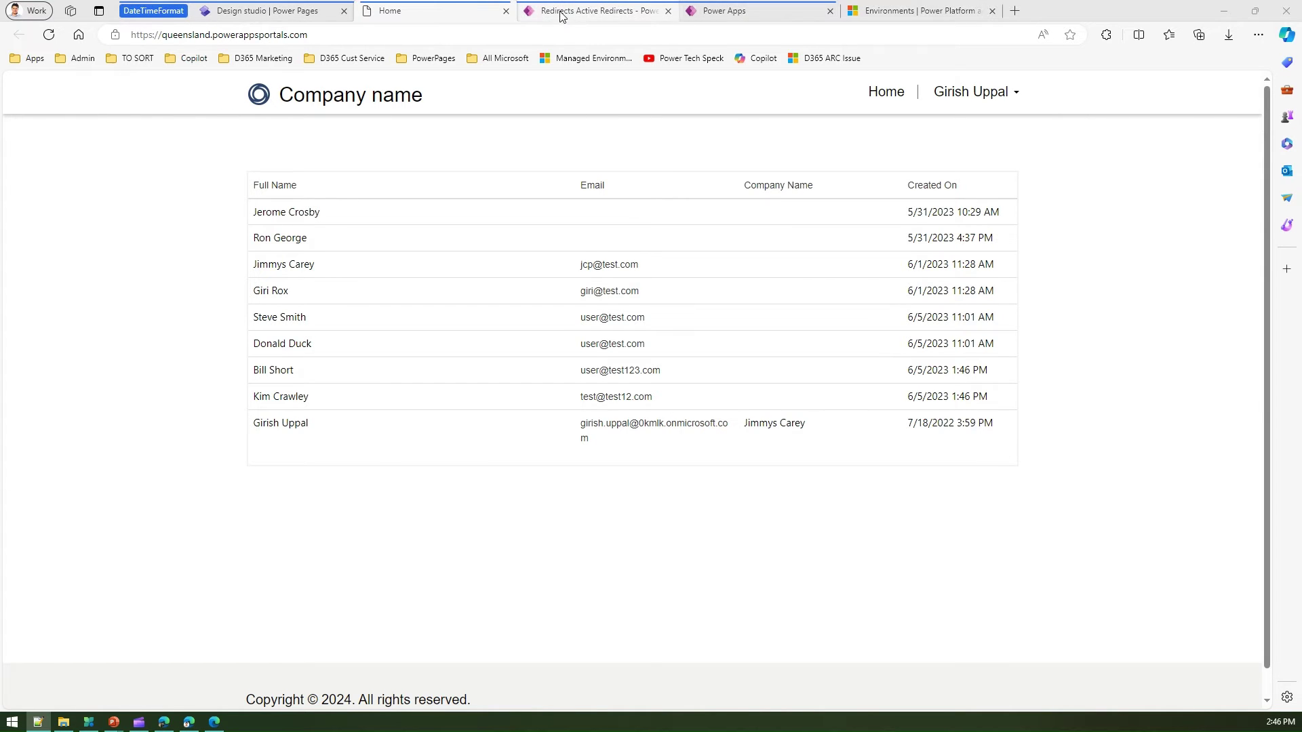
{"action": "left_click", "coordinate": [298, 13]}
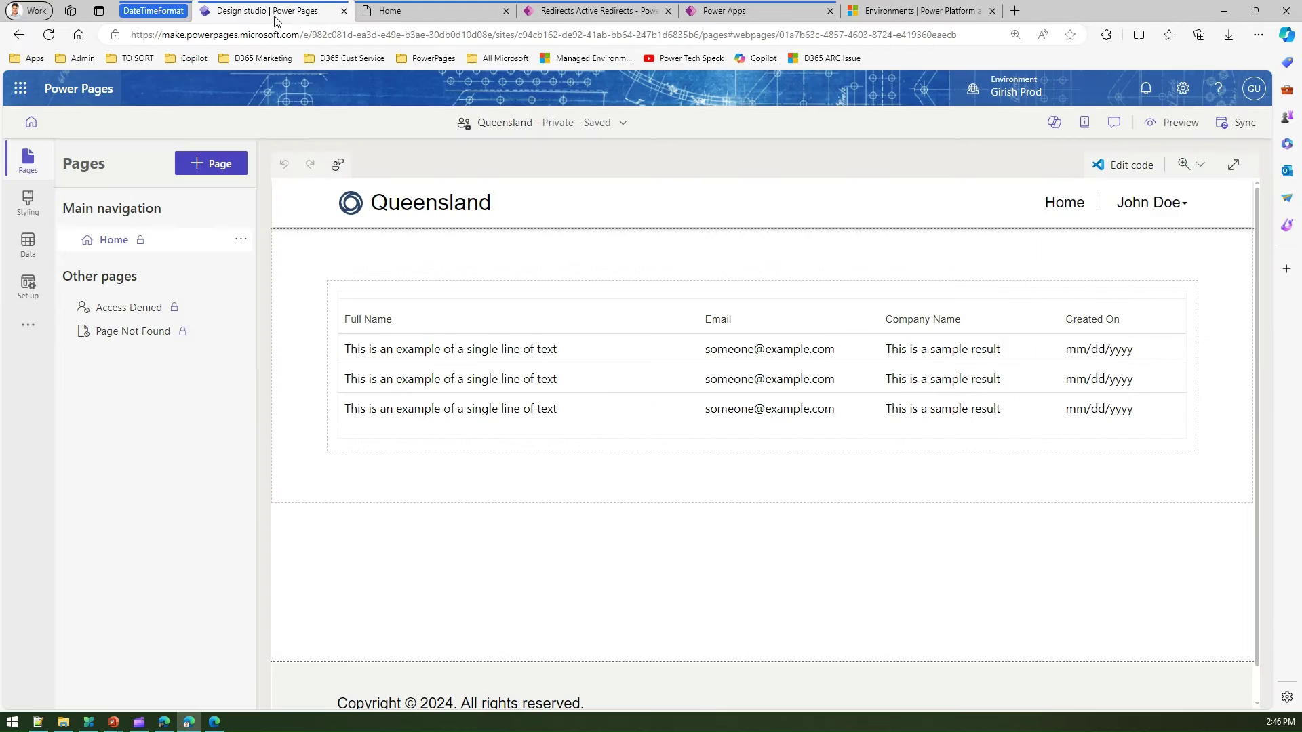
Search the site settings for 'DateT', find no match, then clear the search and reload the list
{"action": "left_click", "coordinate": [28, 326]}
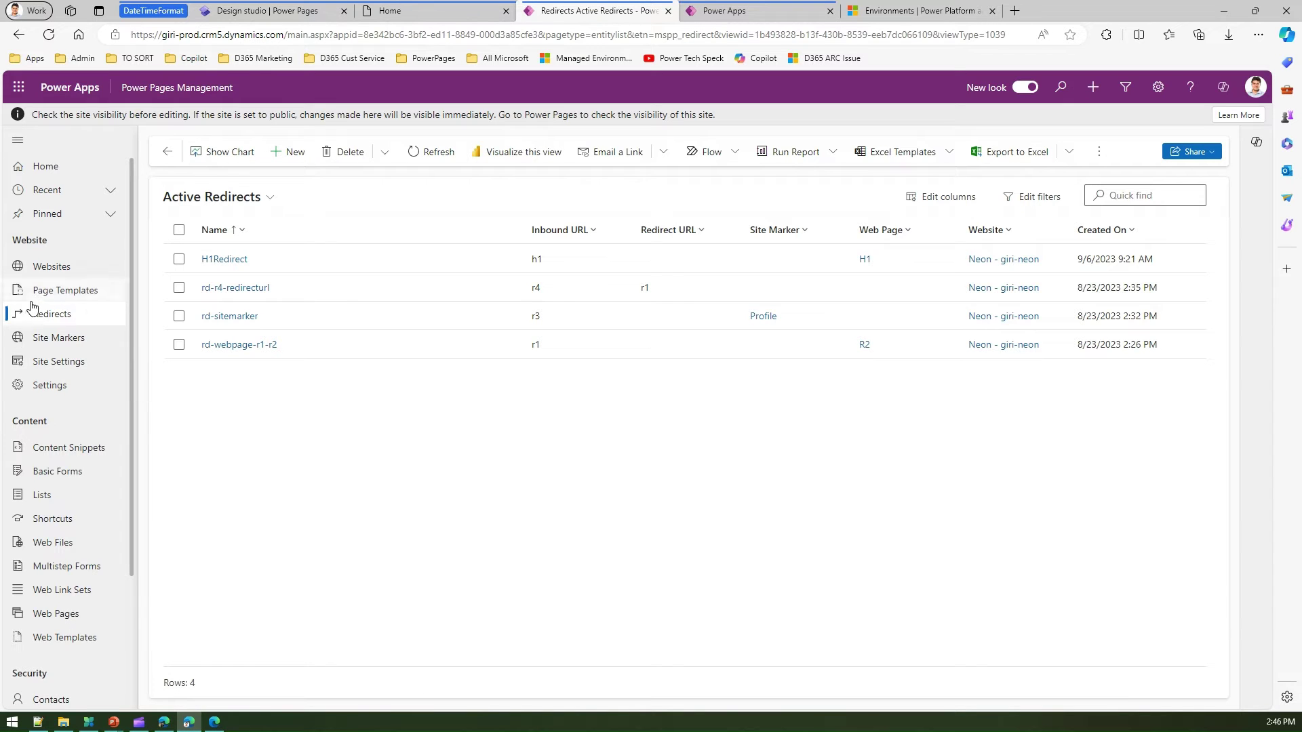
{"action": "left_click", "coordinate": [61, 364]}
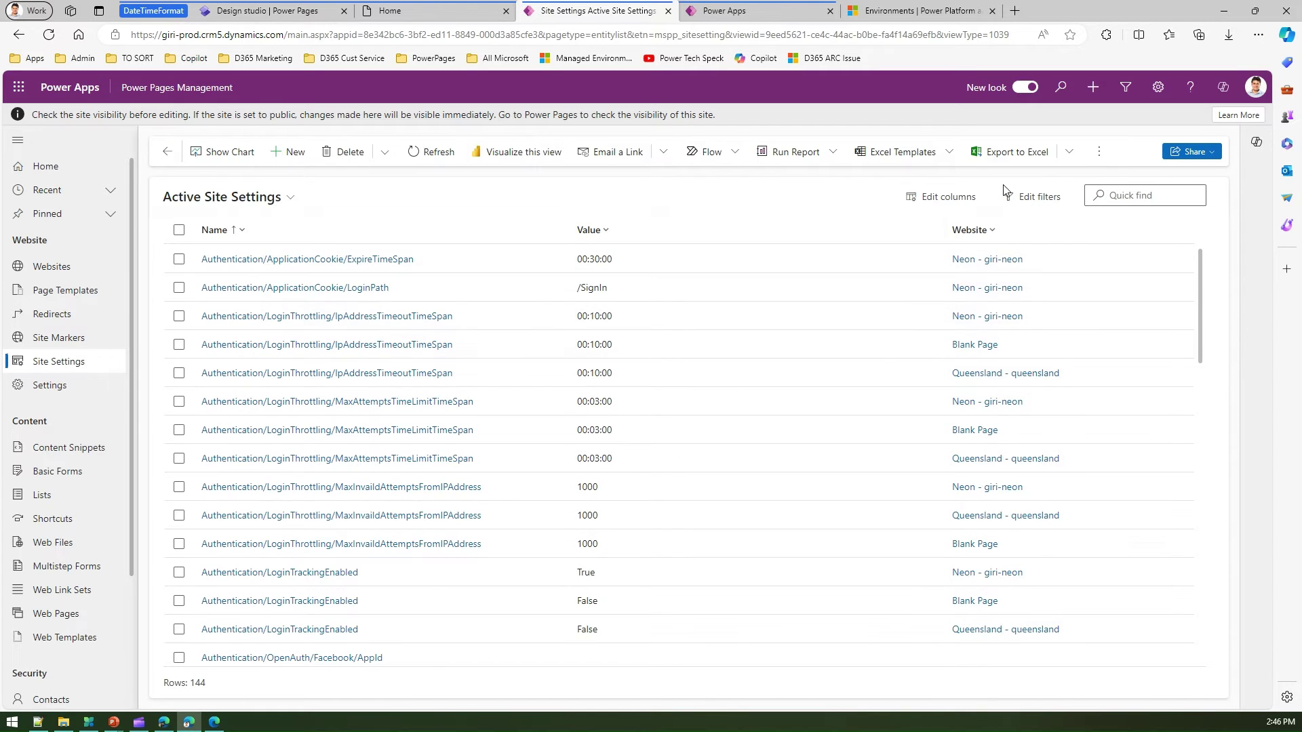
{"action": "left_click", "coordinate": [1117, 194]}
{"action": "type", "text": "DateTime"}
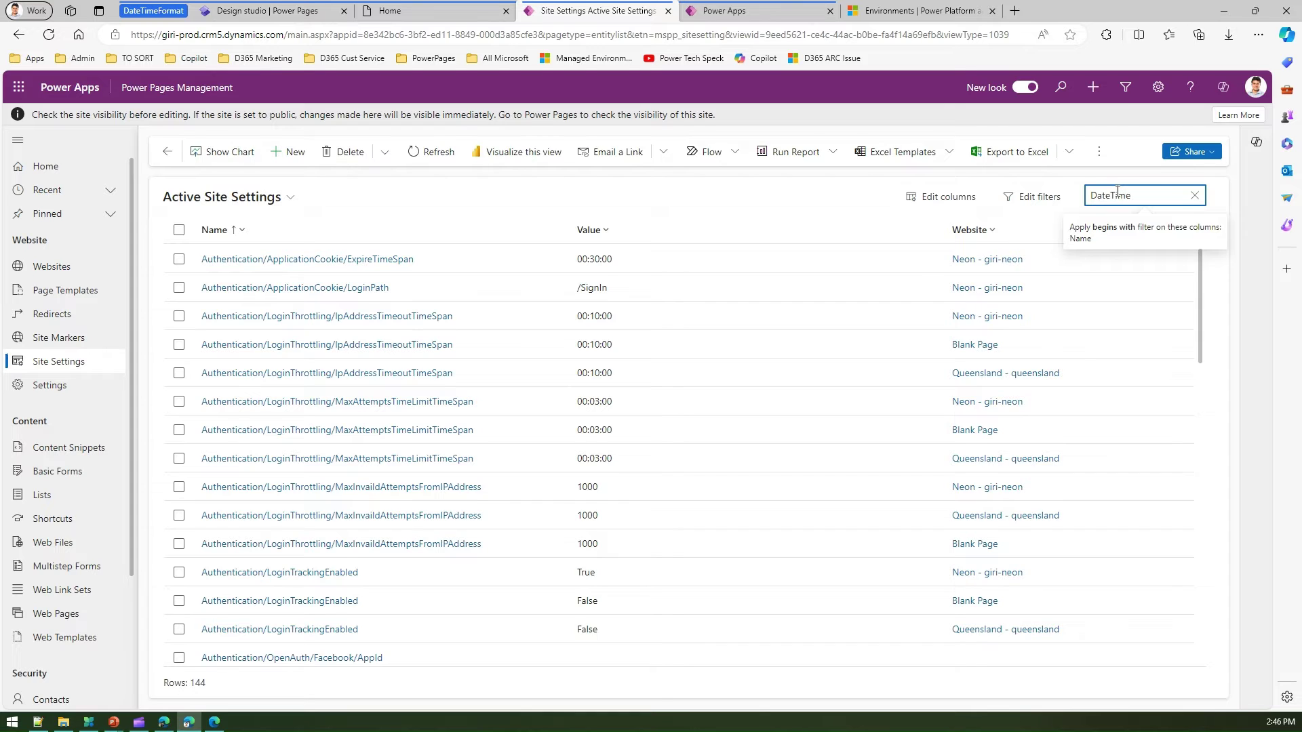
{"action": "key", "text": "Return"}
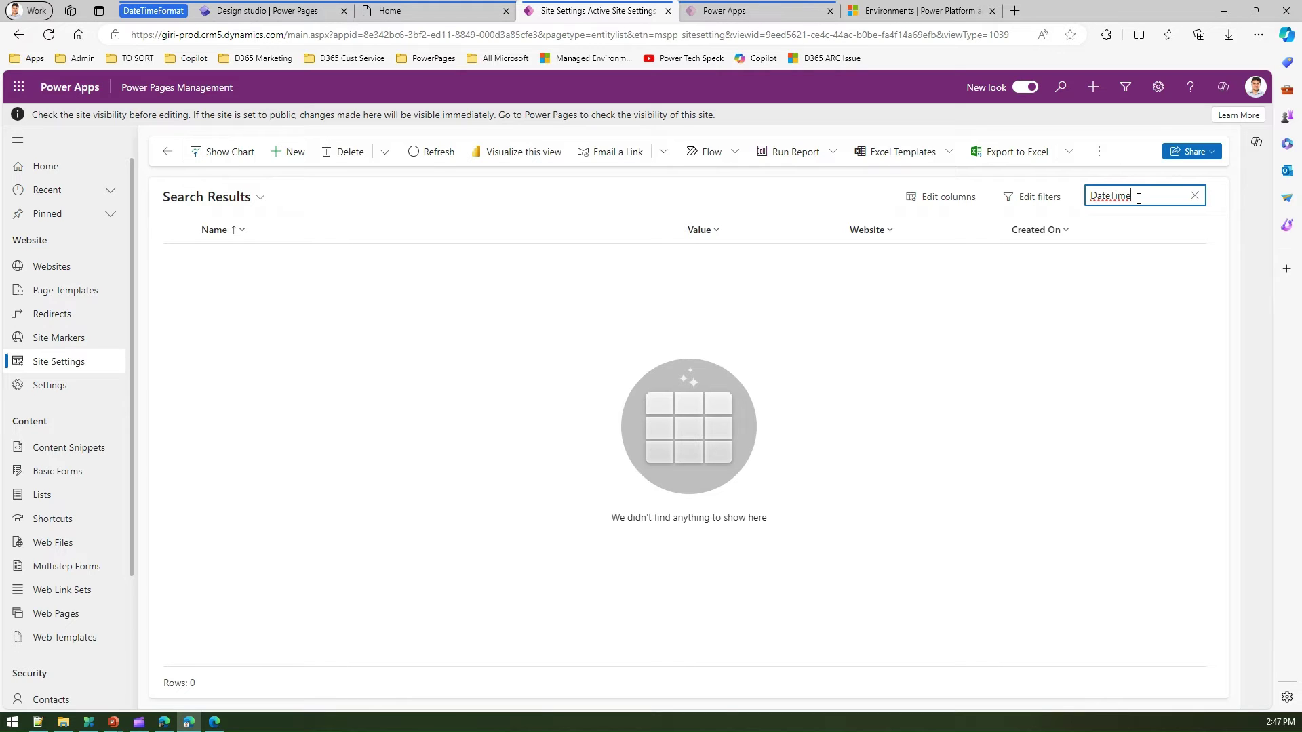
{"action": "key", "text": "ctrl+a"}
{"action": "key", "text": "BackSpace"}
{"action": "left_click", "coordinate": [76, 366]}
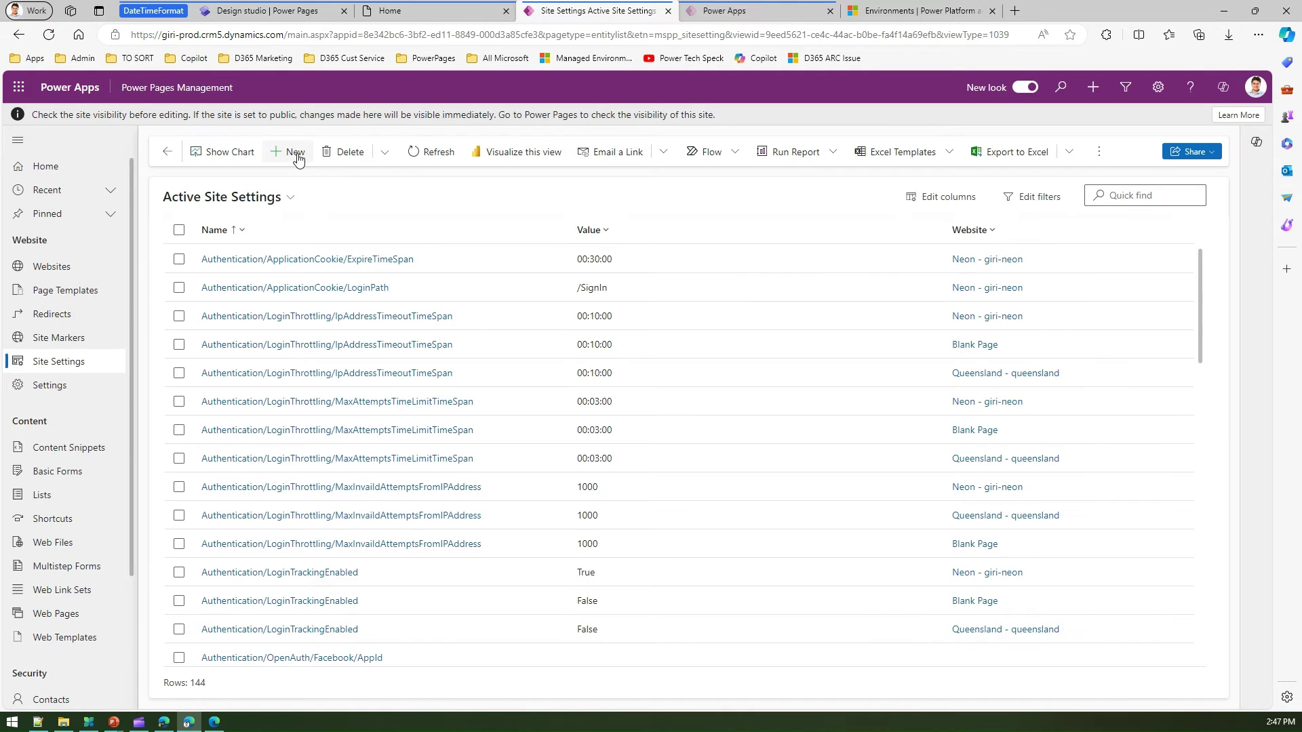
Create a site setting named DateTime/DateFormat for the Queensland website with value dd-MMM-yyyy
{"action": "left_click", "coordinate": [296, 154]}
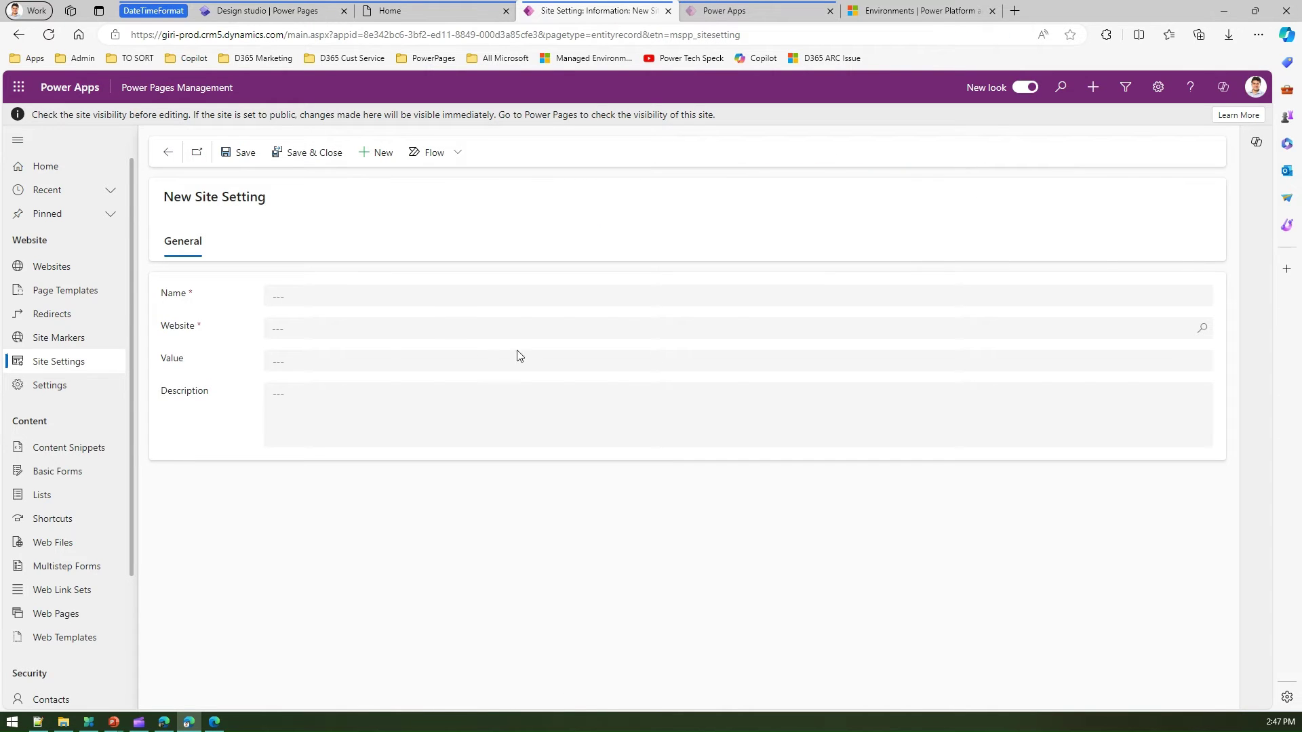
{"action": "left_click", "coordinate": [301, 296]}
{"action": "type", "text": "DateTime/DateFormat"}
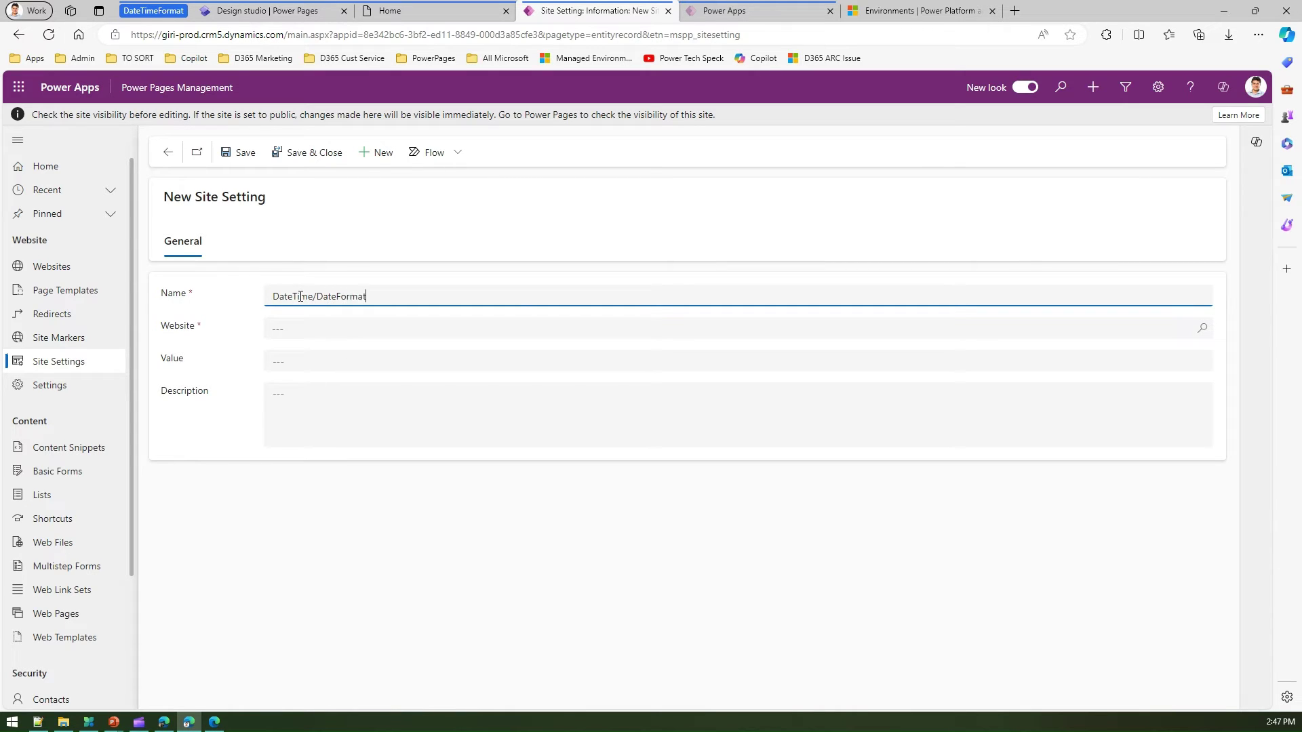
{"action": "left_click", "coordinate": [285, 331]}
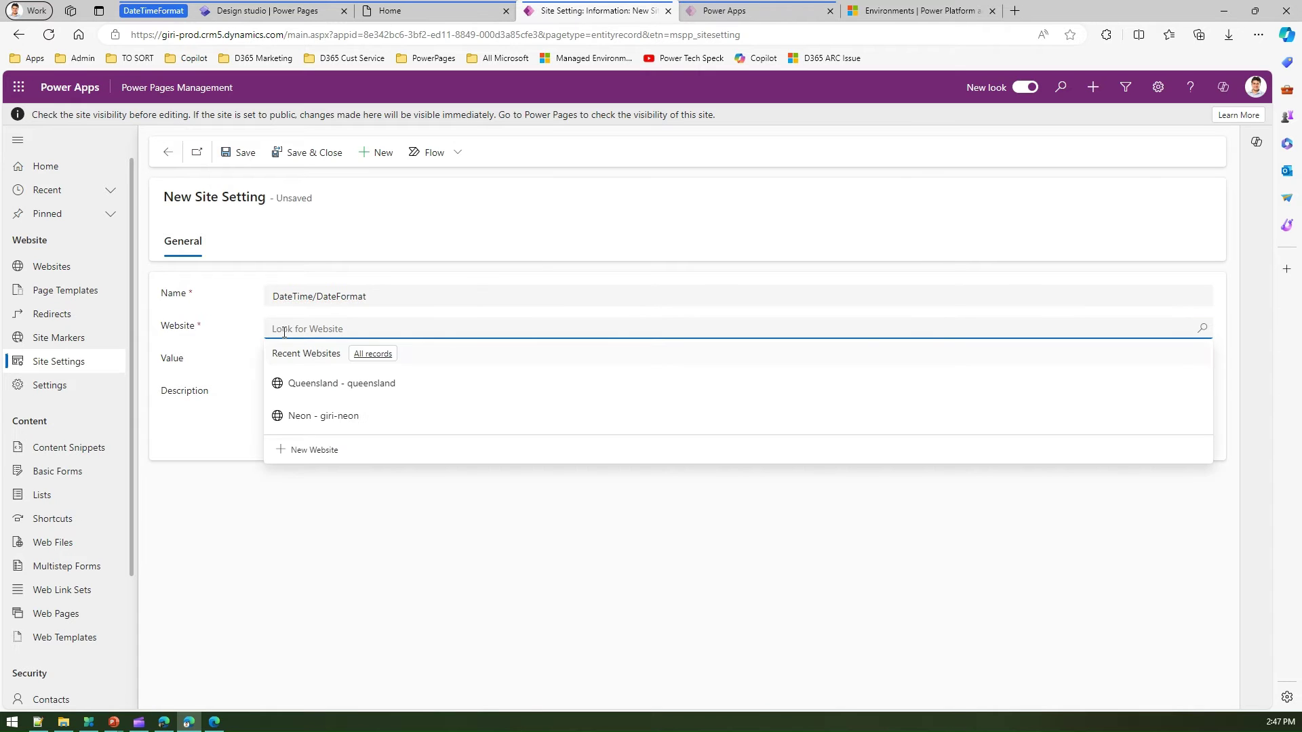
{"action": "left_click", "coordinate": [315, 383]}
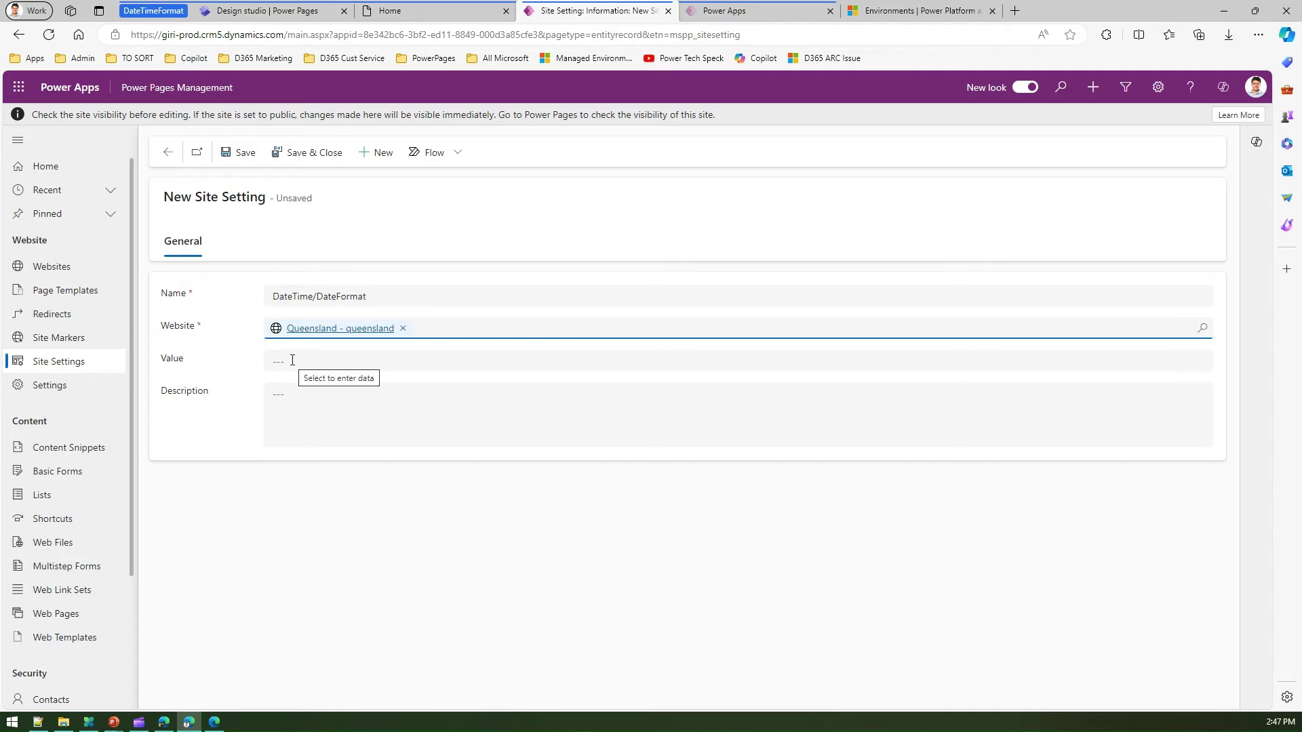
{"action": "left_click", "coordinate": [292, 361]}
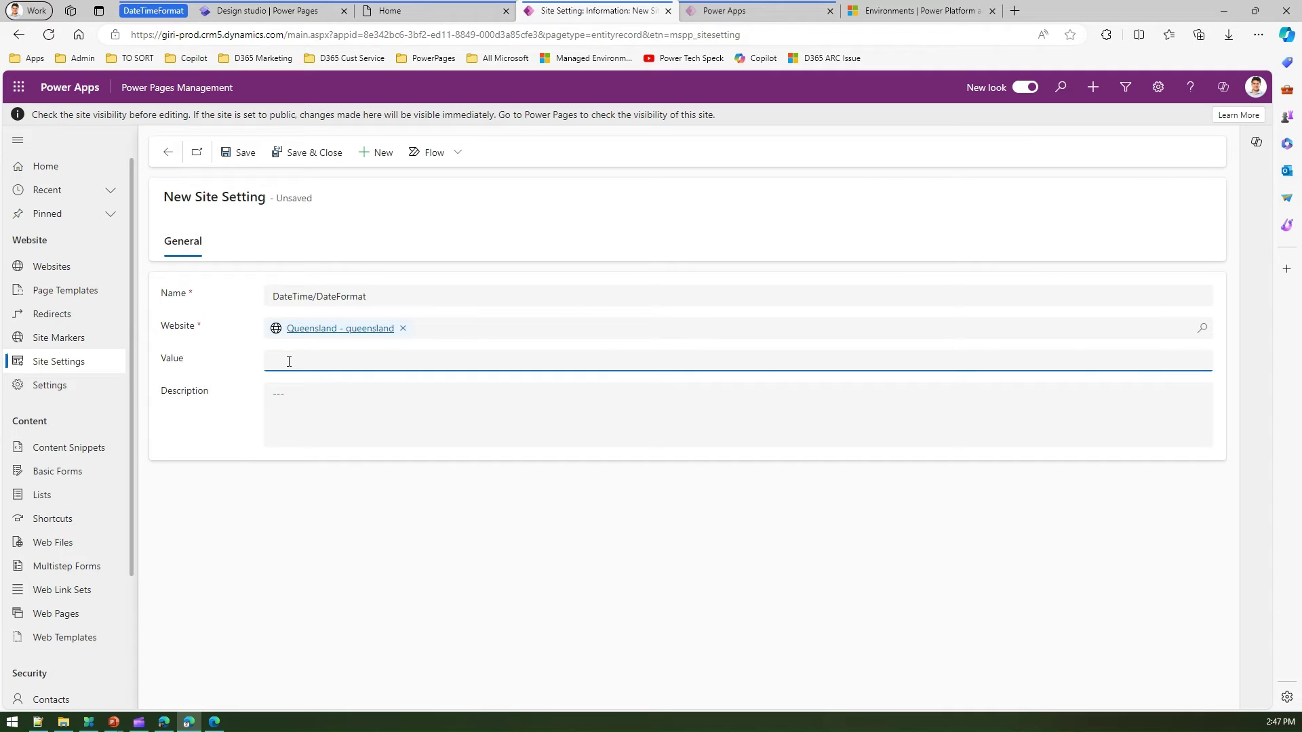
{"action": "type", "text": "dd-MMM-yyyy"}
Copy the setting name into the Description field and save the record
{"action": "left_click", "coordinate": [287, 408]}
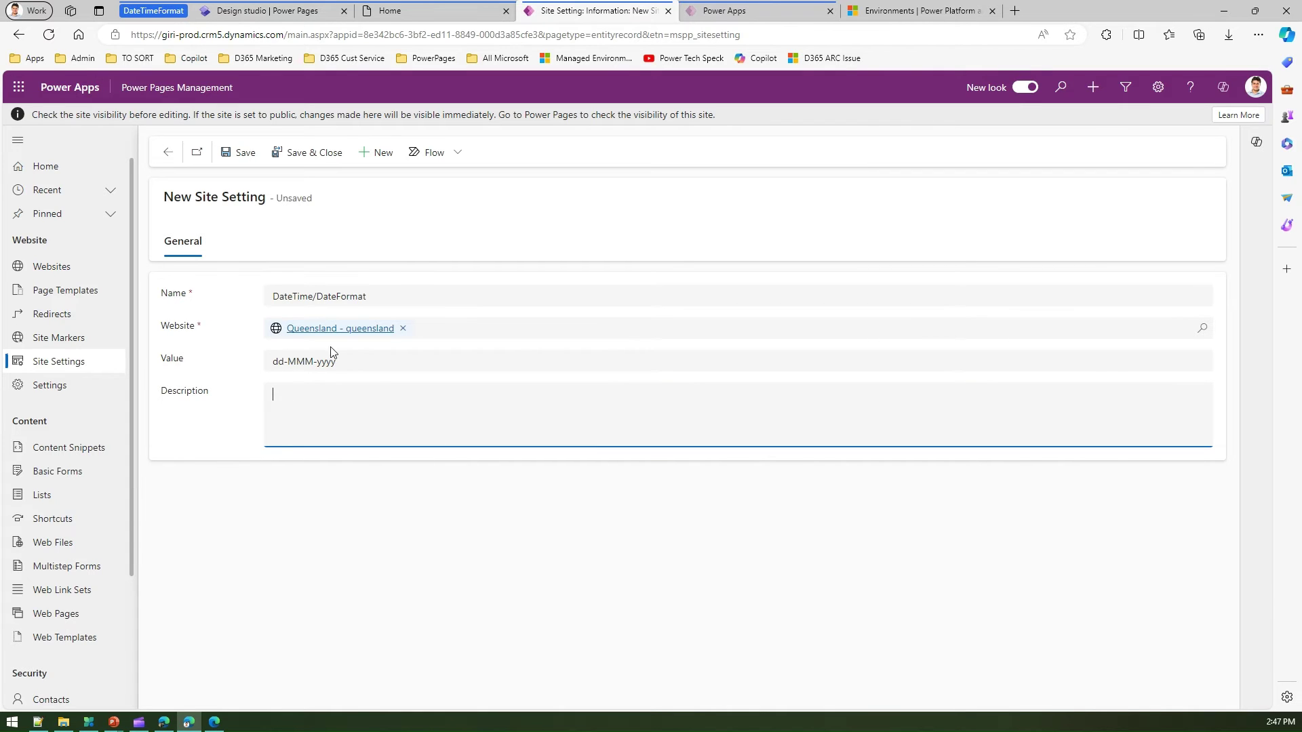
{"action": "left_click", "coordinate": [274, 299]}
{"action": "key", "text": "ctrl+c"}
{"action": "left_click", "coordinate": [348, 407]}
{"action": "key", "text": "ctrl+v"}
{"action": "left_click", "coordinate": [241, 160]}
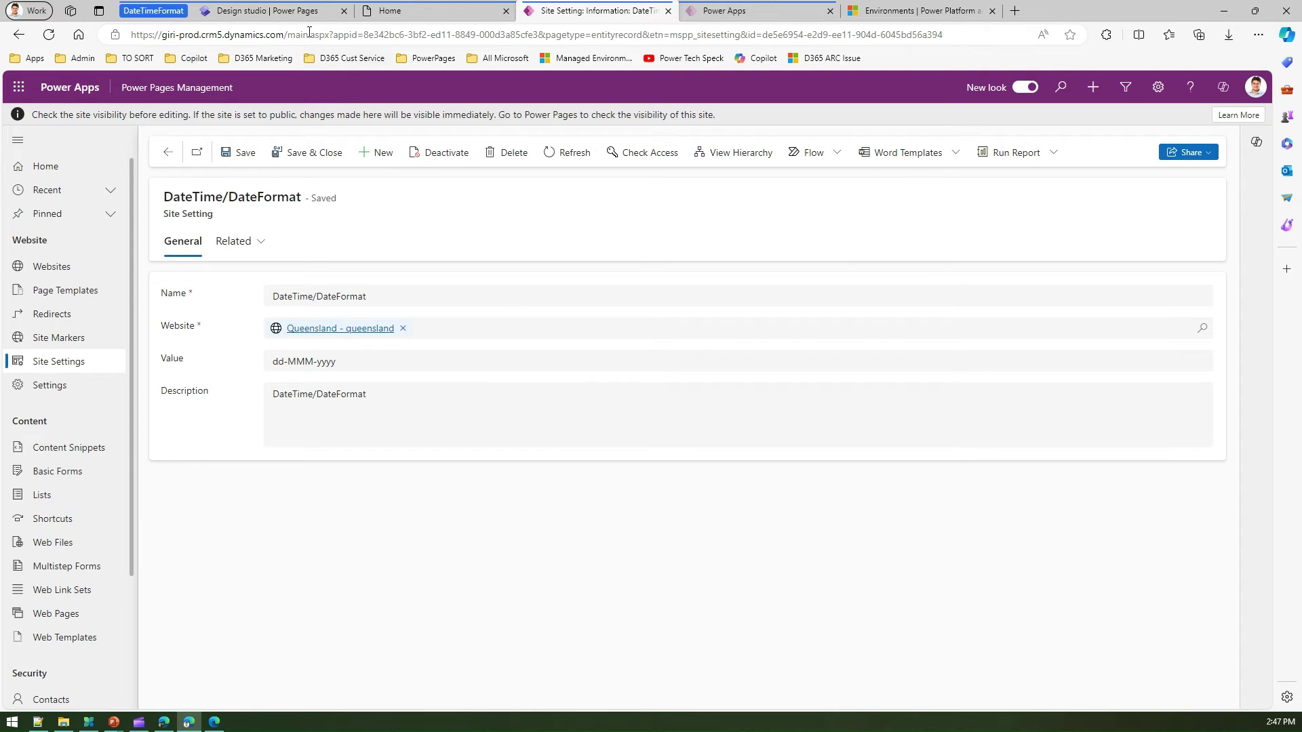
Sync the Queensland site and preview it at desktop size, confirming dates like 31-May-2023 10:29 AM
{"action": "left_click", "coordinate": [298, 12]}
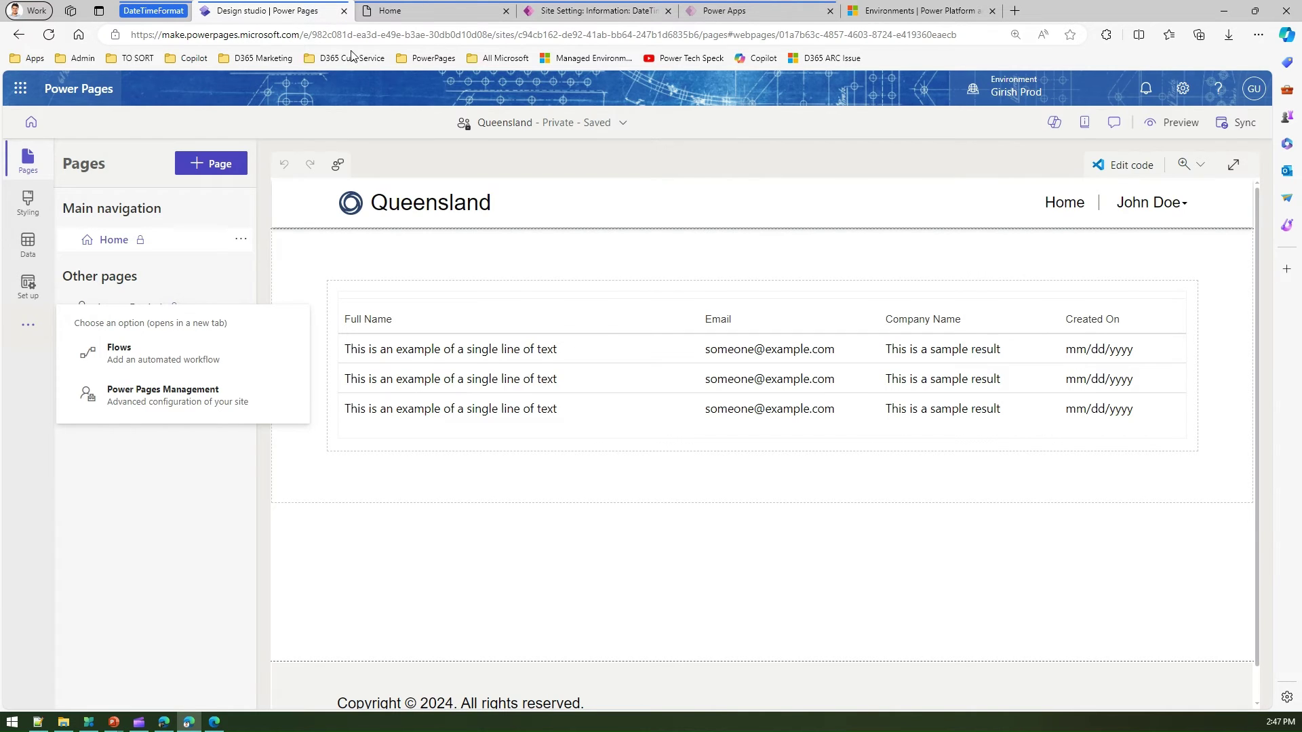
{"action": "left_click", "coordinate": [1237, 126]}
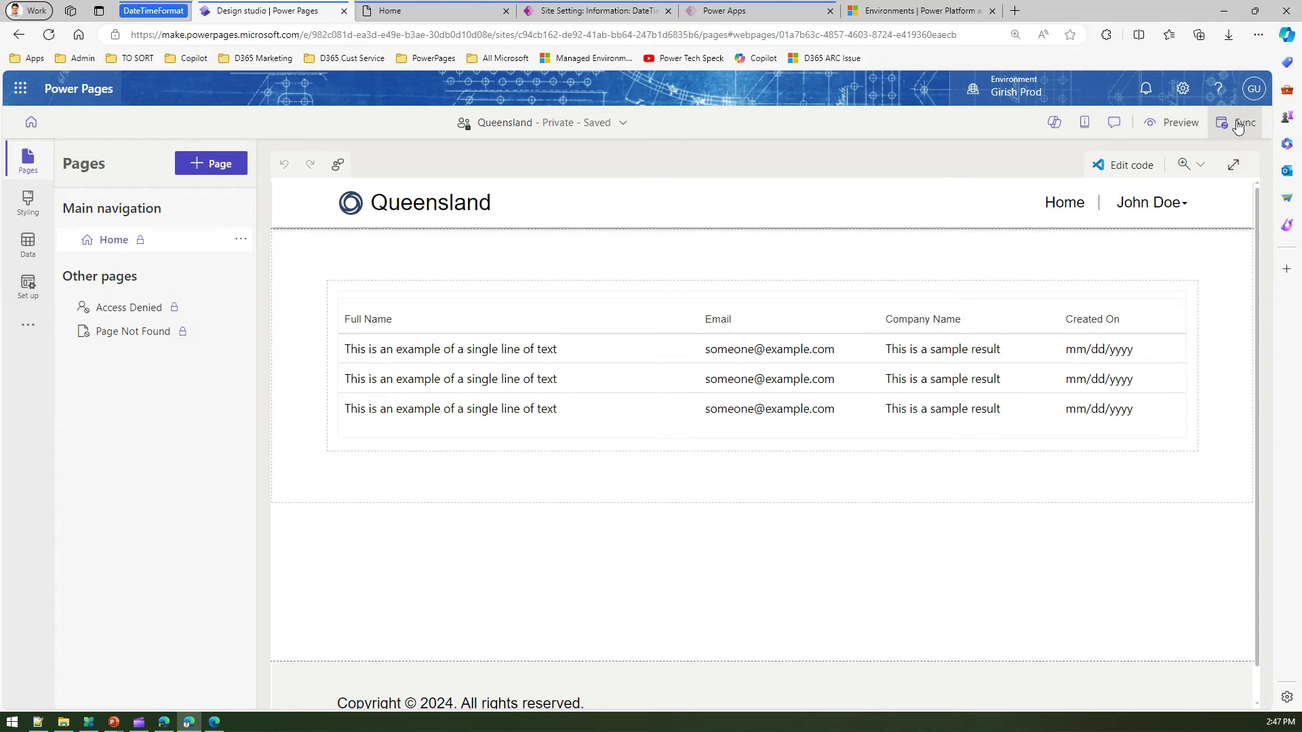
{"action": "left_click", "coordinate": [1237, 126]}
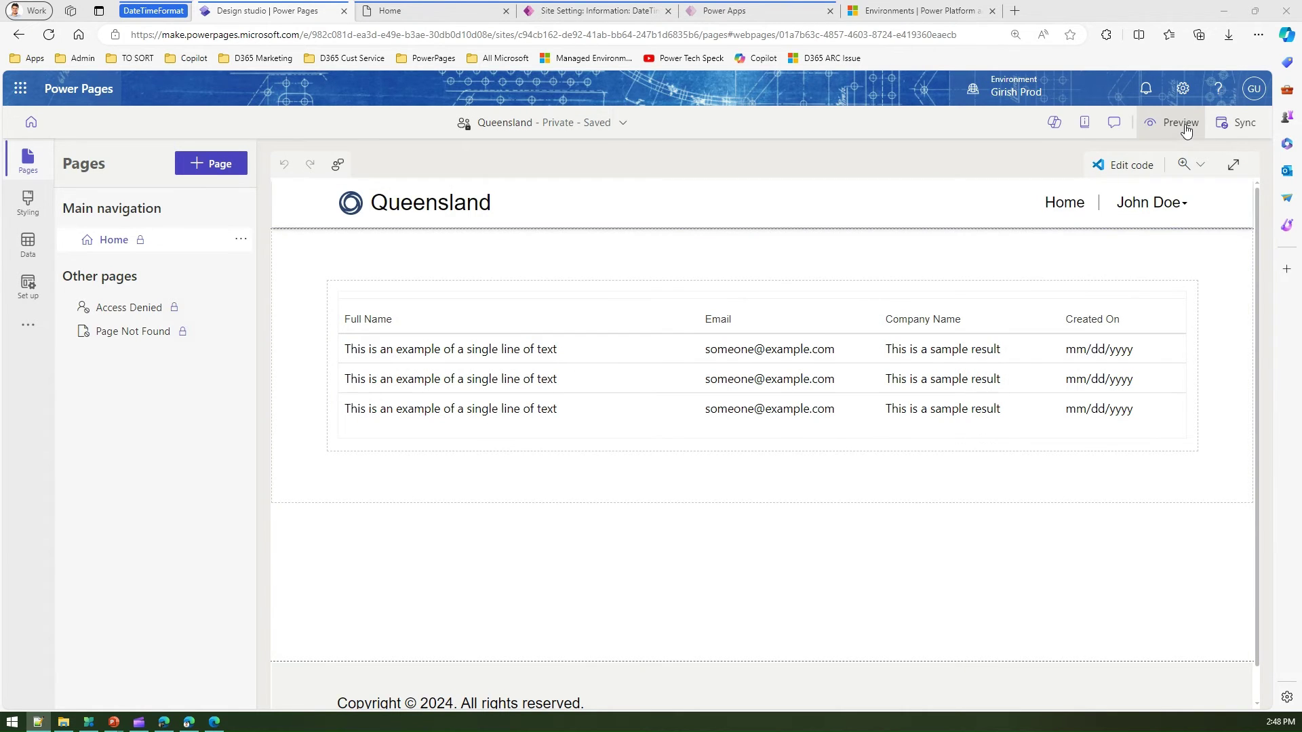
{"action": "left_click", "coordinate": [1183, 125]}
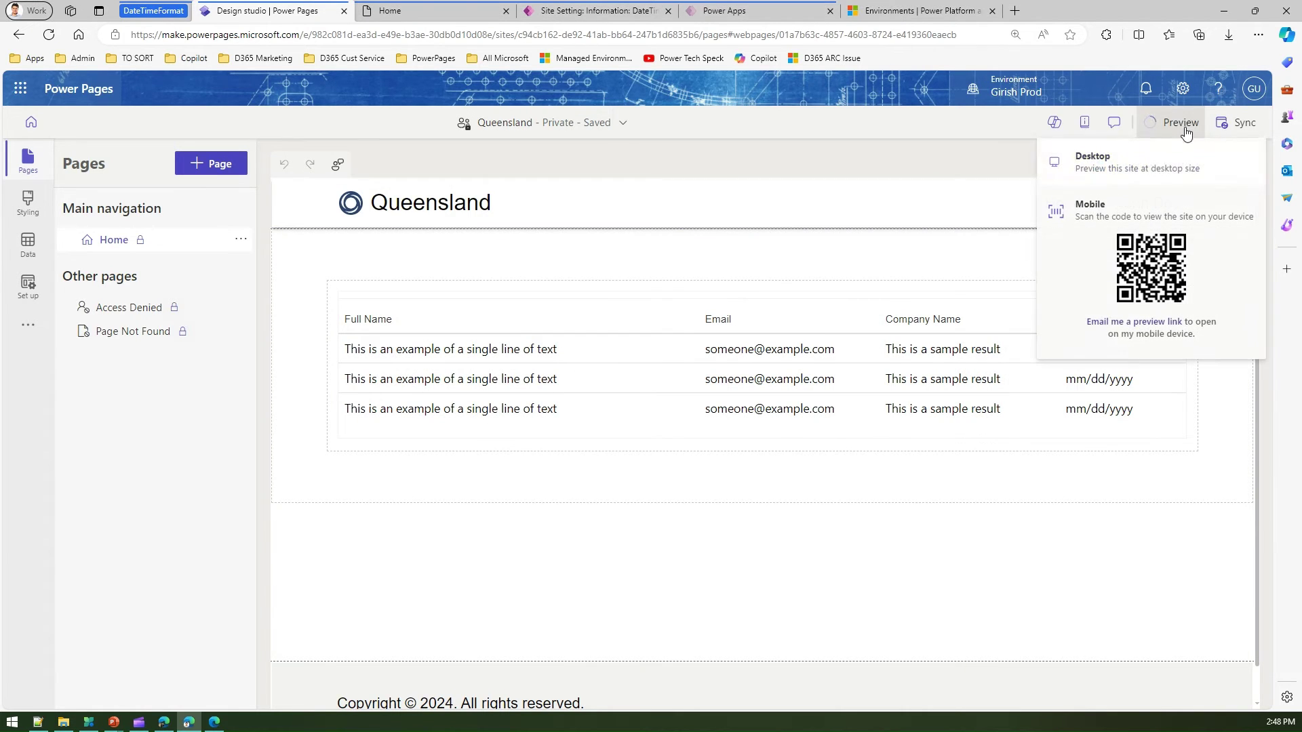
{"action": "left_click", "coordinate": [1151, 168]}
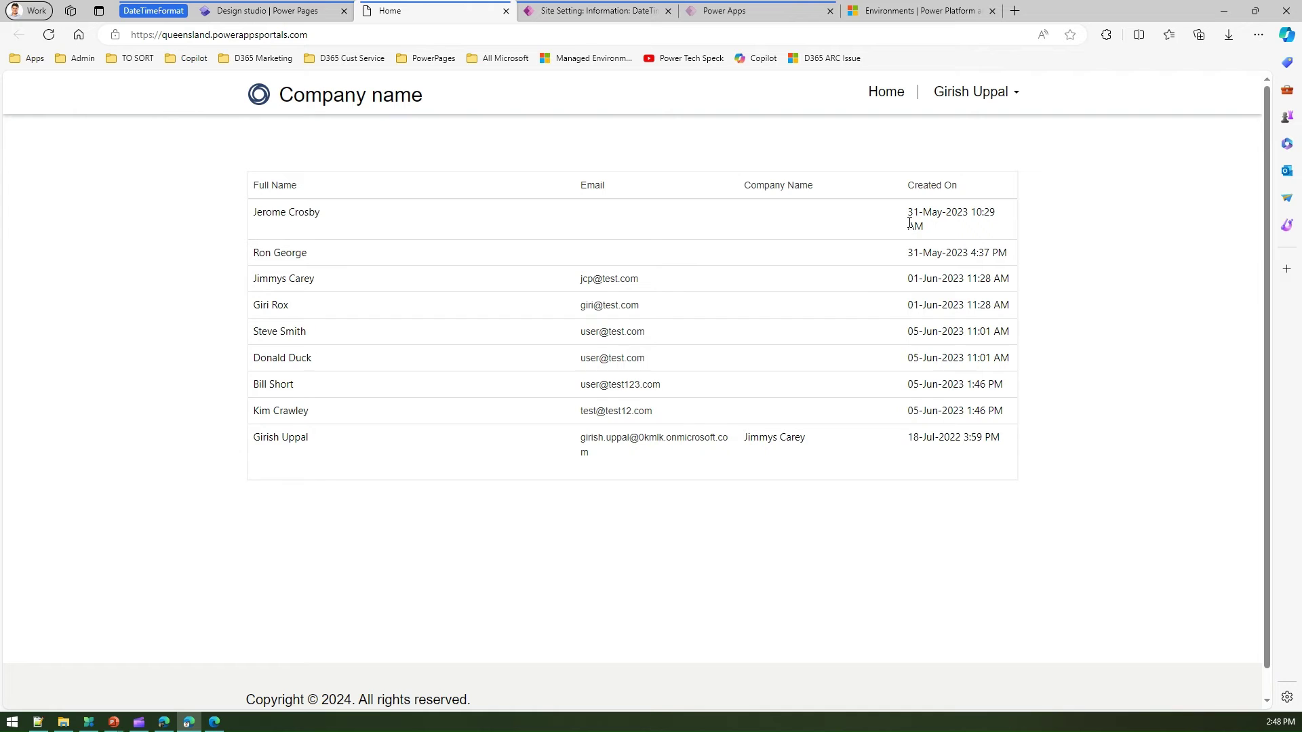
{"action": "left_click", "coordinate": [623, 13]}
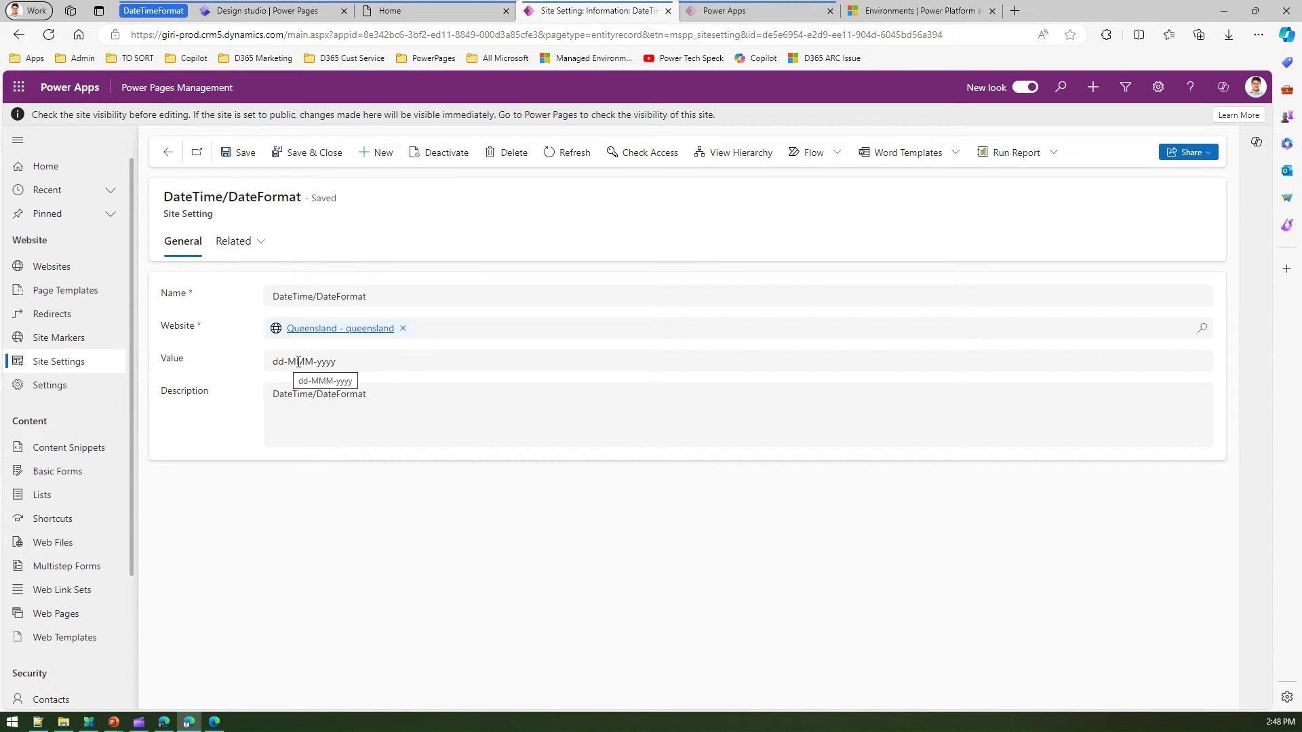
Highlight the 01-Jun-2023 date in the live site's Created On column
{"action": "left_click", "coordinate": [426, 15]}
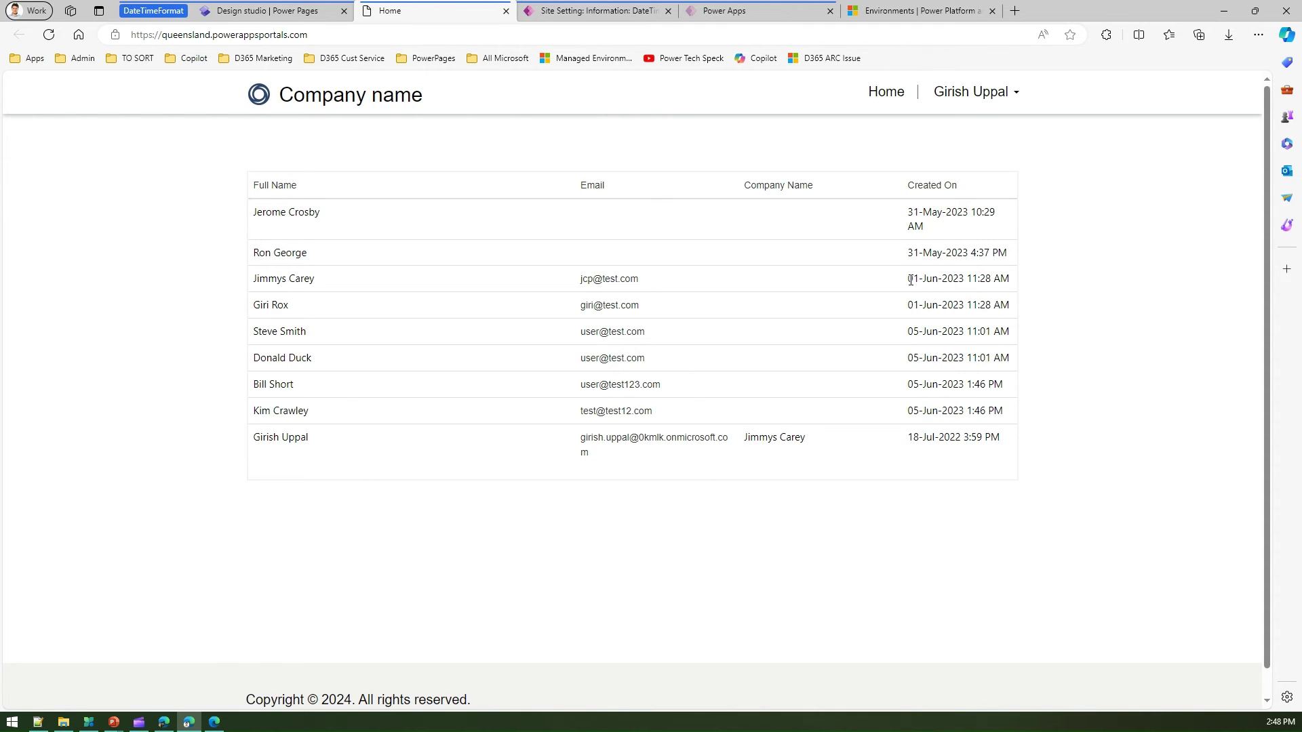
{"action": "left_click_drag", "start_coordinate": [910, 280], "coordinate": [965, 280]}
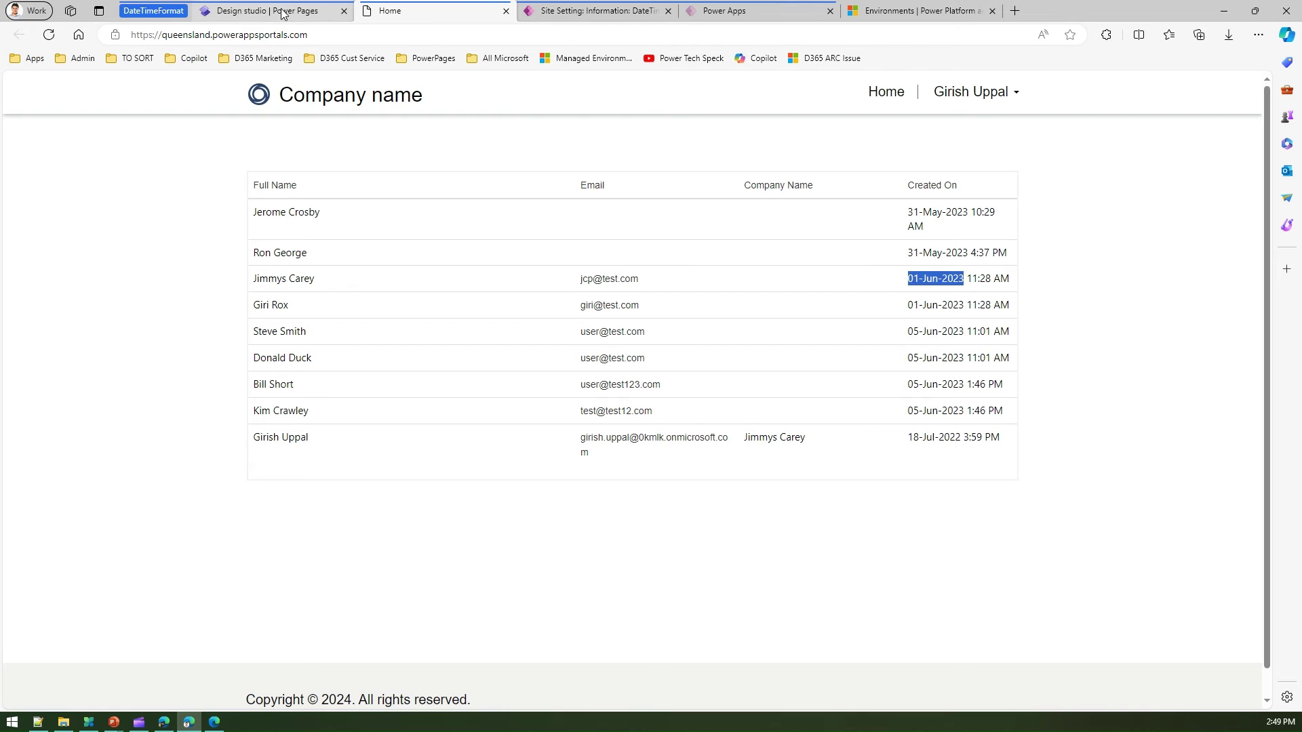
Replace the DateTime/DateFormat value dd-MMM-yyyy with dddd and save the setting
{"action": "left_click", "coordinate": [610, 11]}
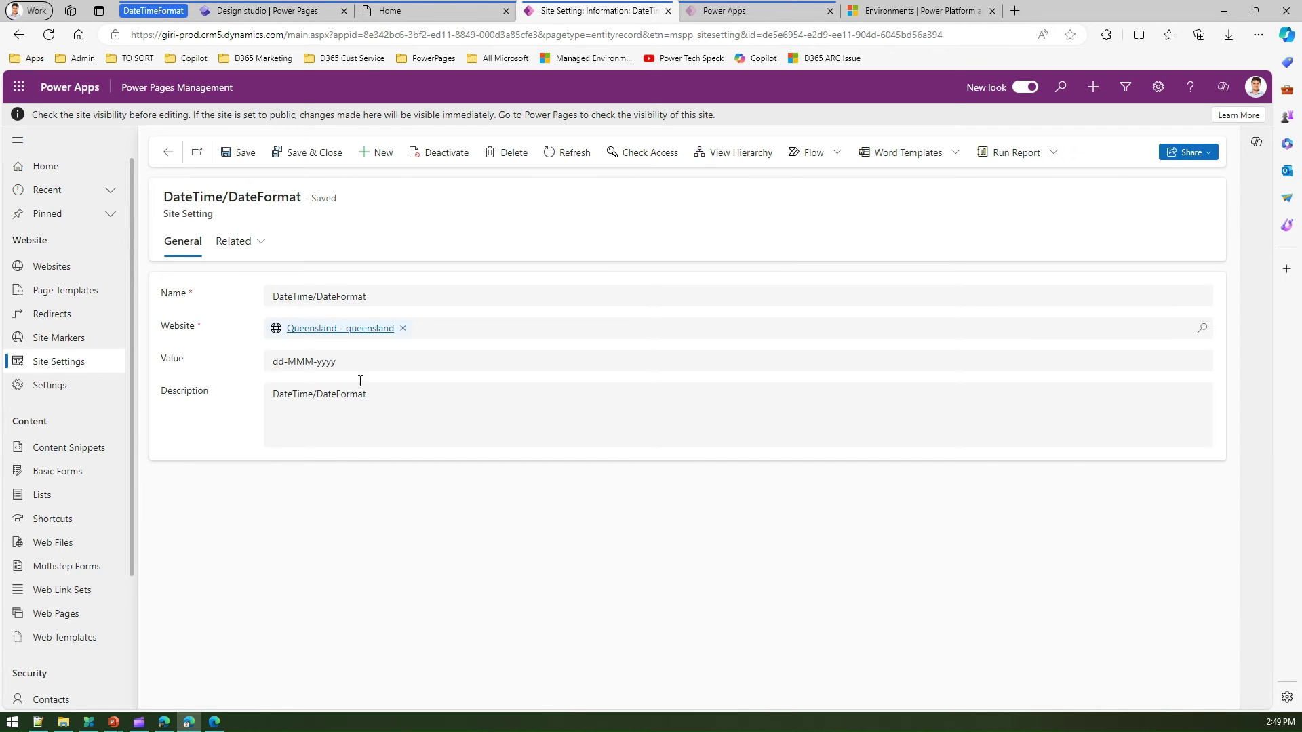
{"action": "left_click_drag", "start_coordinate": [339, 361], "coordinate": [242, 366]}
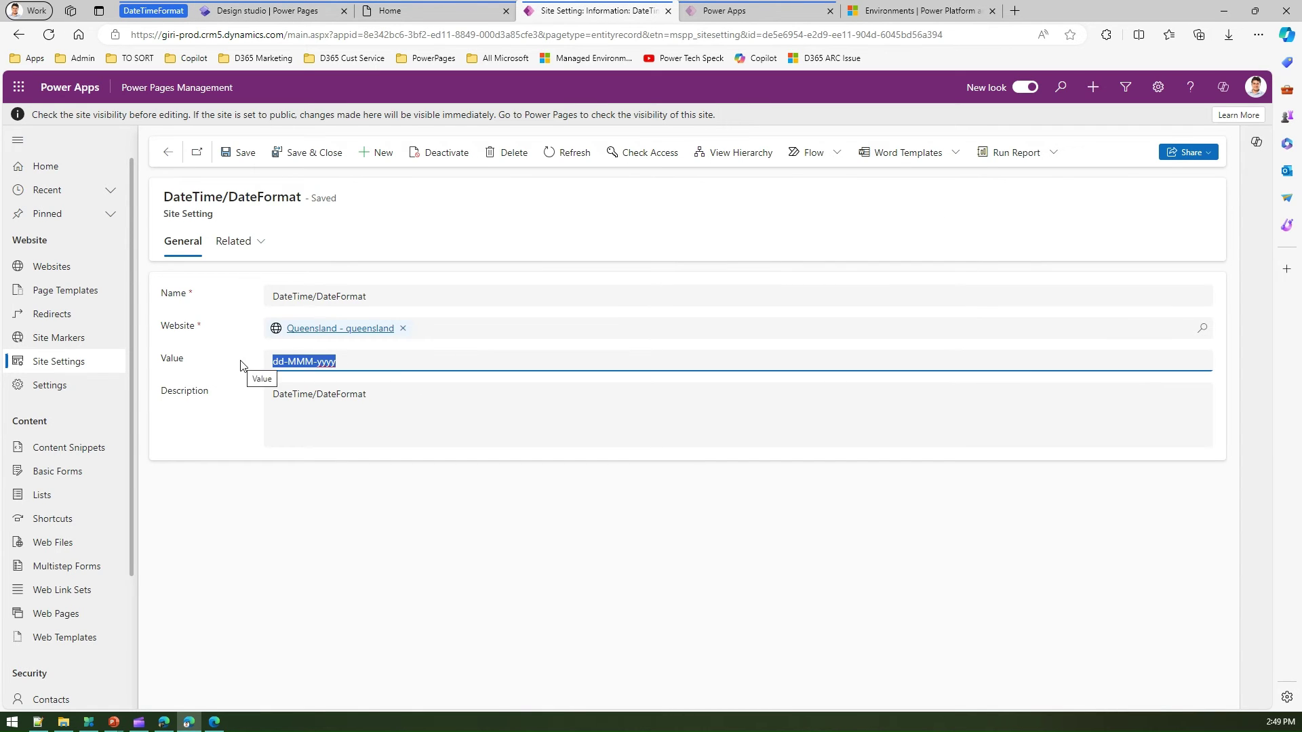
{"action": "key", "text": "BackSpace"}
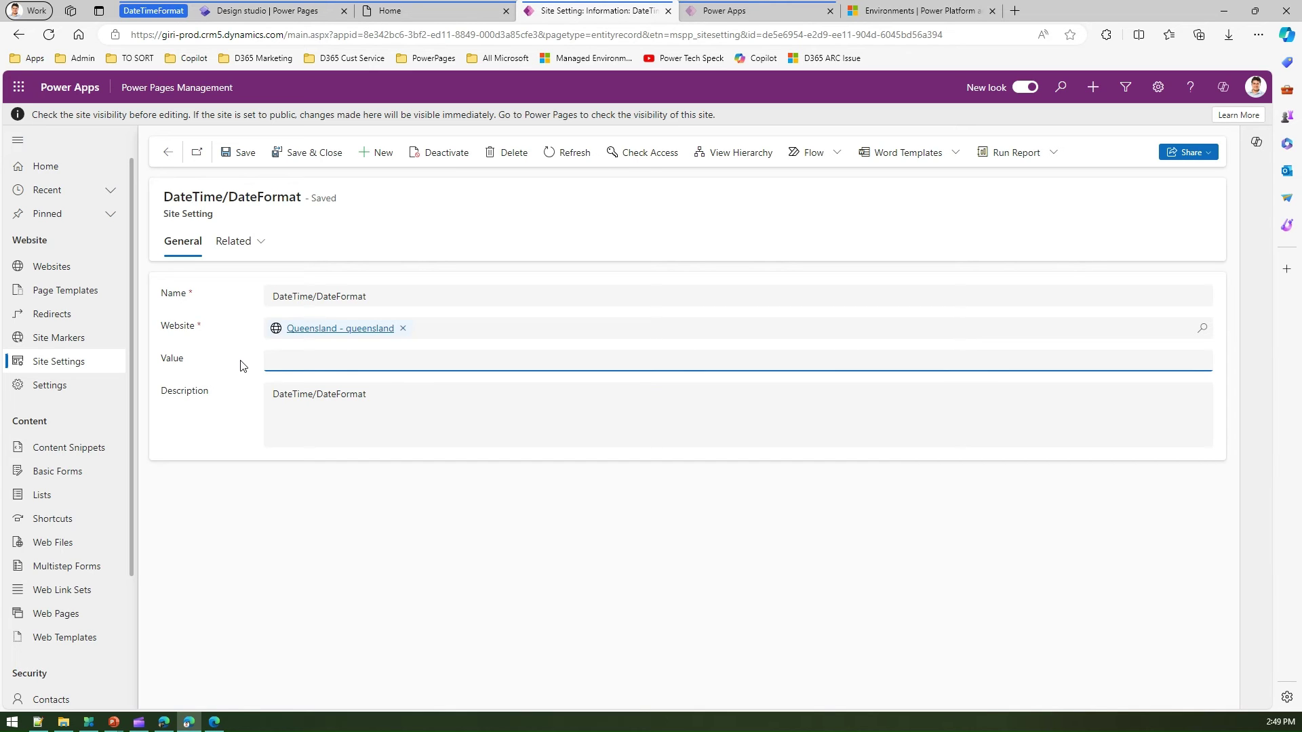
{"action": "type", "text": "dddd"}
{"action": "left_click", "coordinate": [236, 154]}
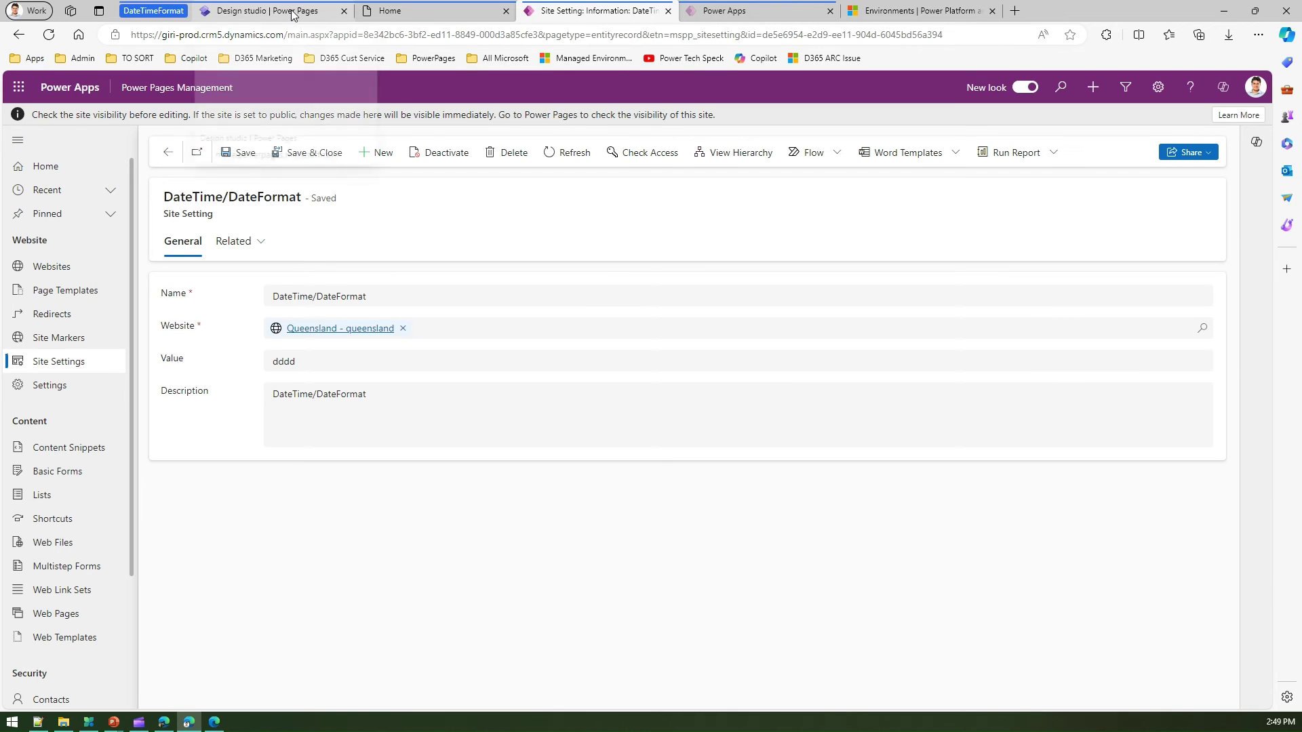
{"action": "left_click", "coordinate": [291, 17]}
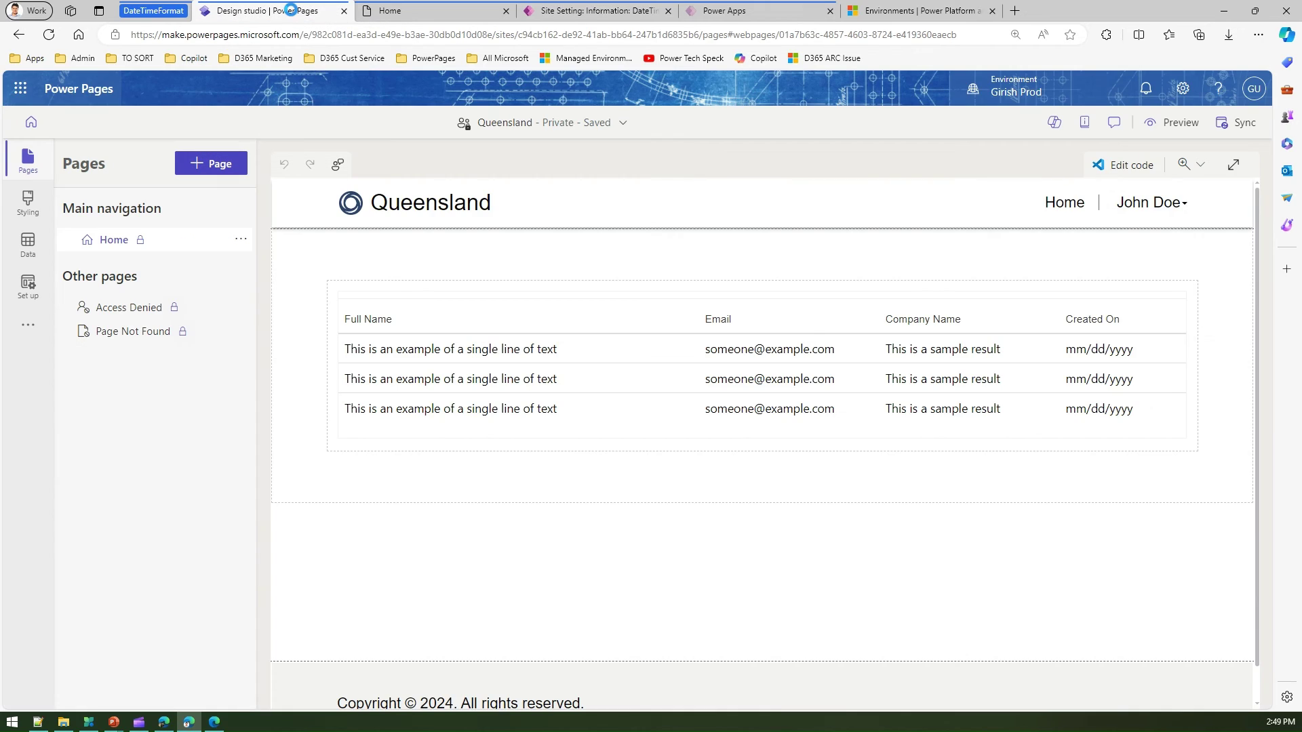
Sync and preview the site at desktop size, highlighting the first row's weekday date, Wednesday 10:29 AM
{"action": "left_click", "coordinate": [1245, 127]}
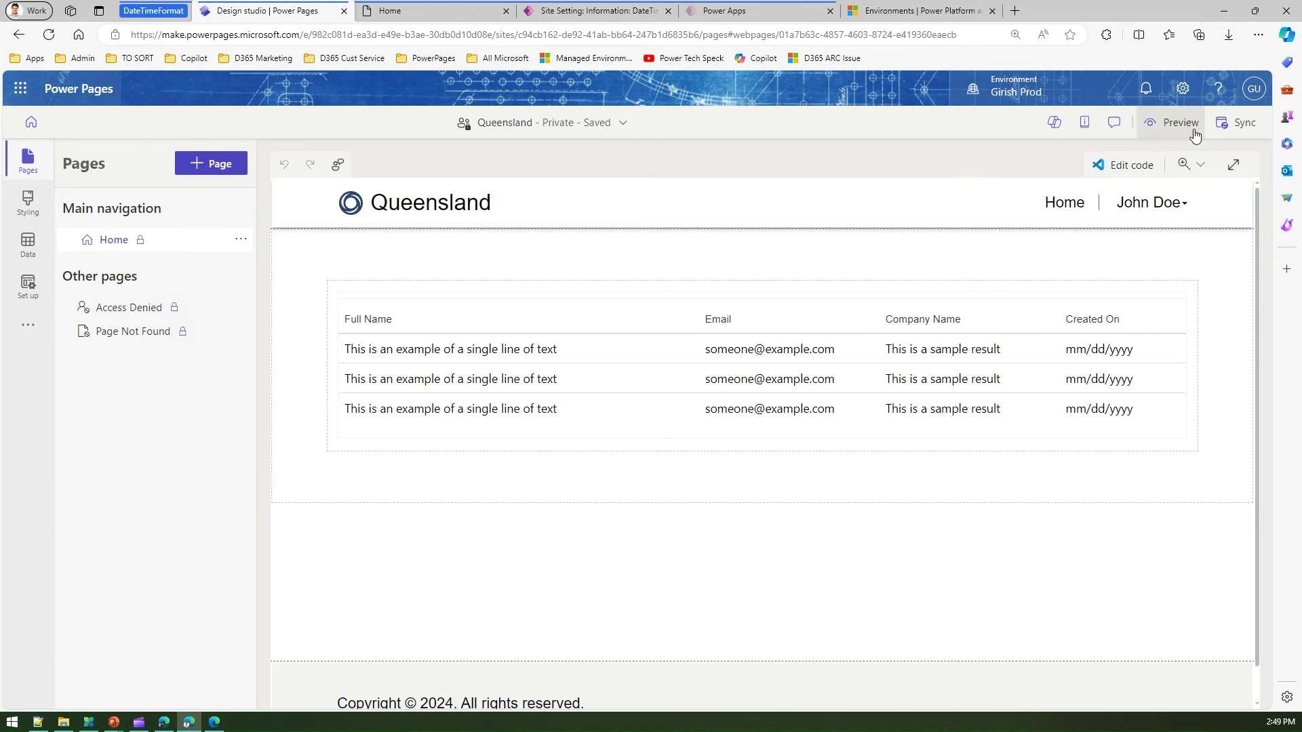
{"action": "left_click", "coordinate": [1156, 123]}
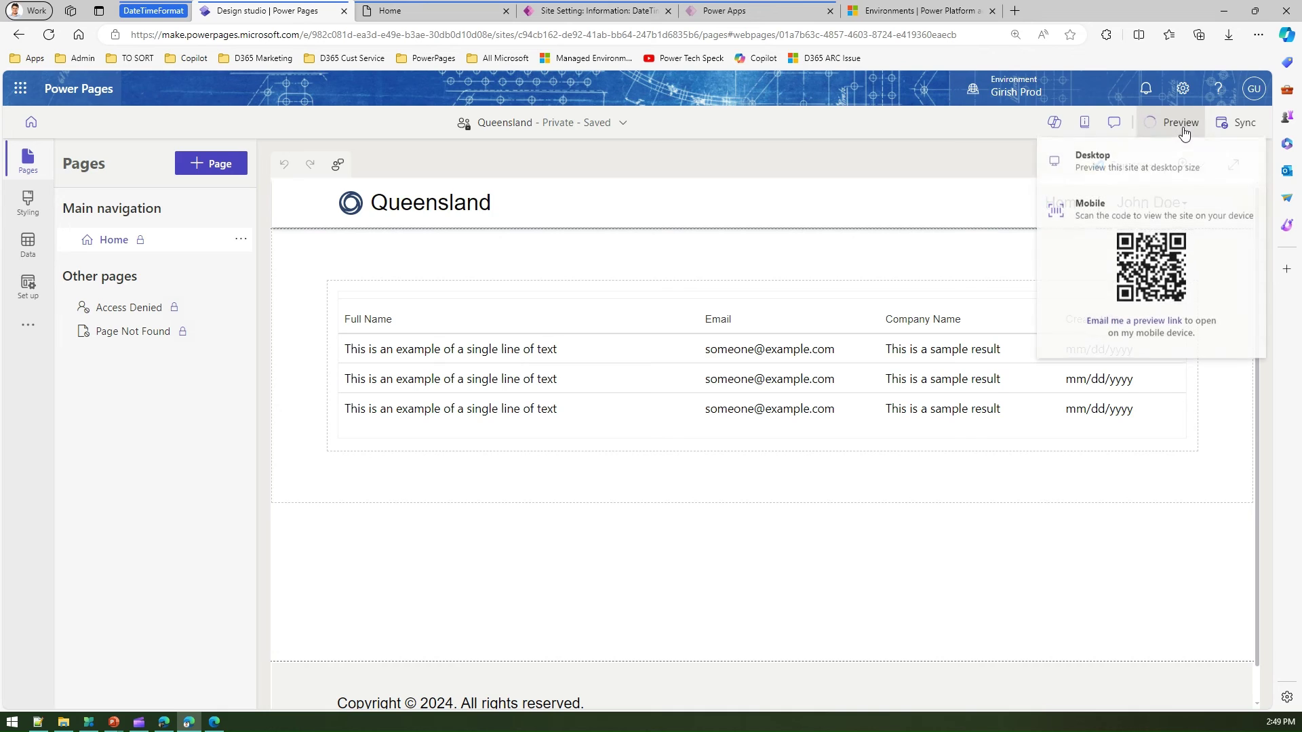
{"action": "left_click", "coordinate": [1145, 170]}
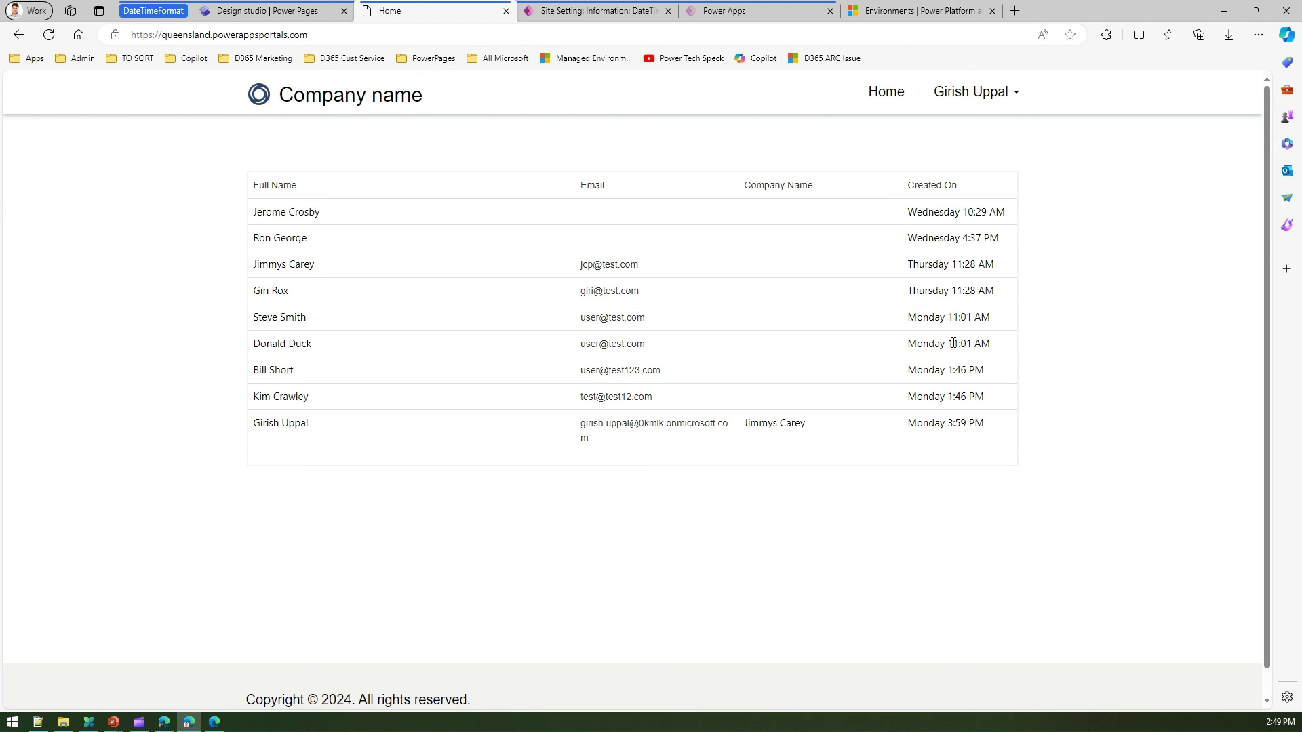
{"action": "left_click_drag", "start_coordinate": [909, 213], "coordinate": [958, 217]}
Highlight the second row's weekday date, then return to the DateTime/DateFormat record with value dddd
{"action": "left_click_drag", "start_coordinate": [909, 241], "coordinate": [961, 242]}
{"action": "left_click", "coordinate": [581, 16]}
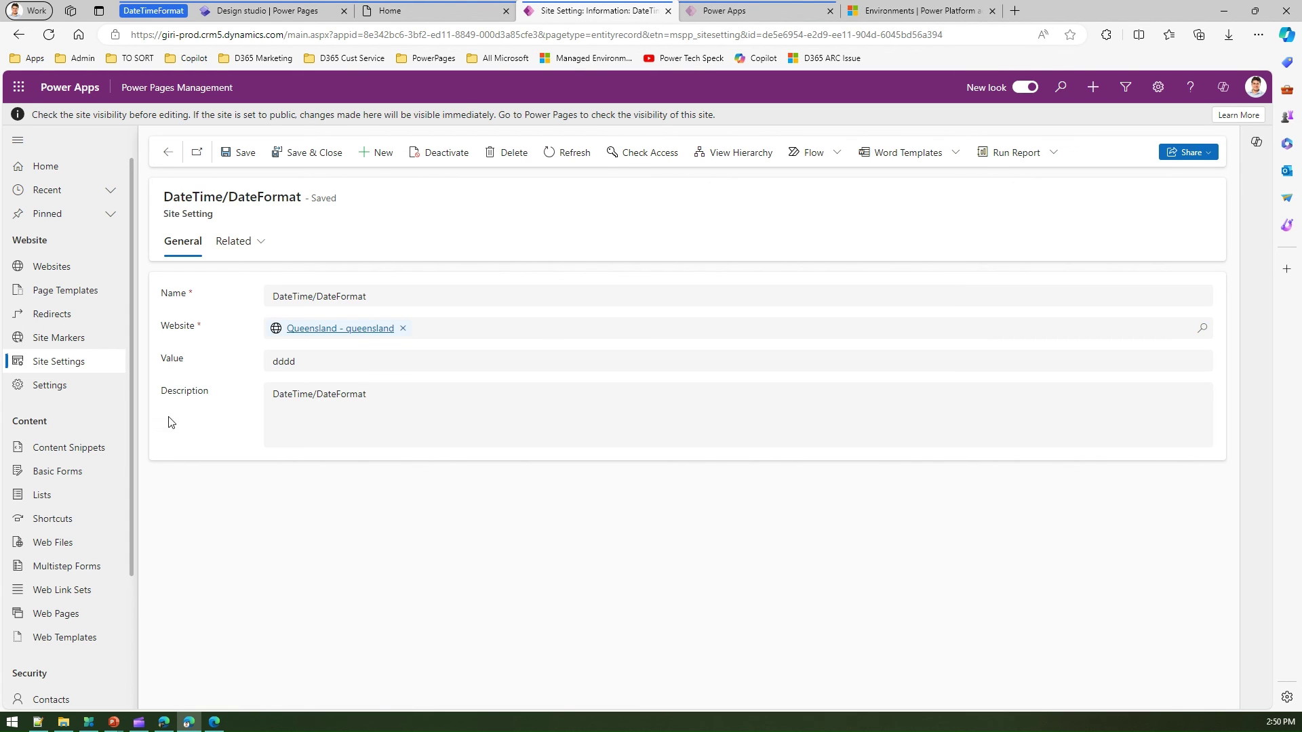